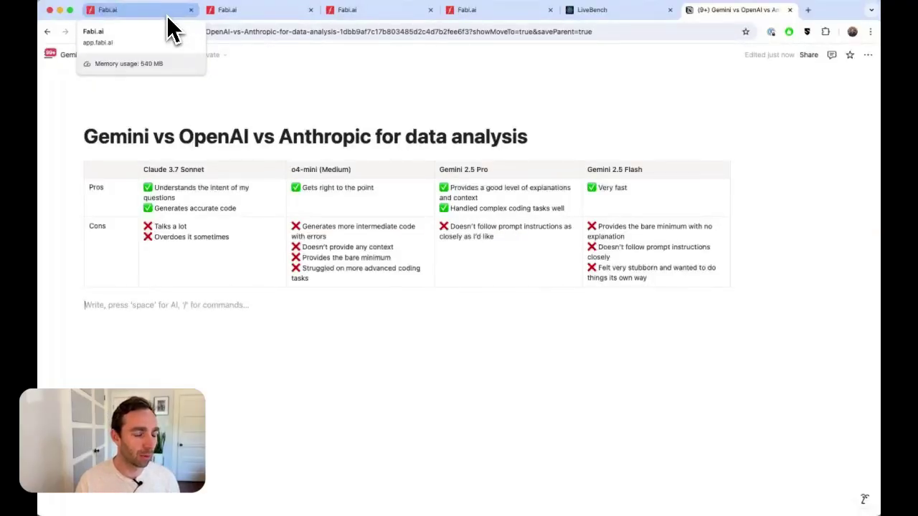
# Step: Open the Claude 3.7 Sonnet notebook and highlight the second-order purchases question in the chat
pyautogui.click(167, 13)
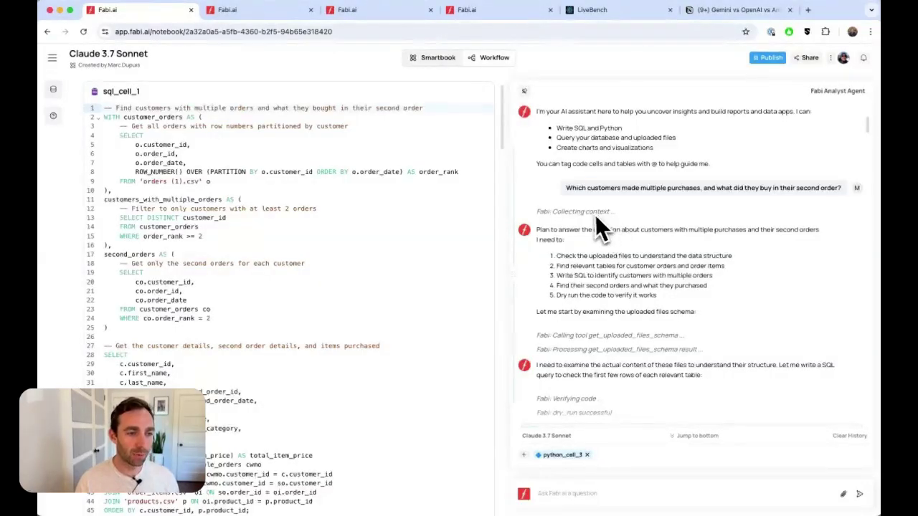
pyautogui.moveTo(566, 188); pyautogui.dragTo(622, 186)
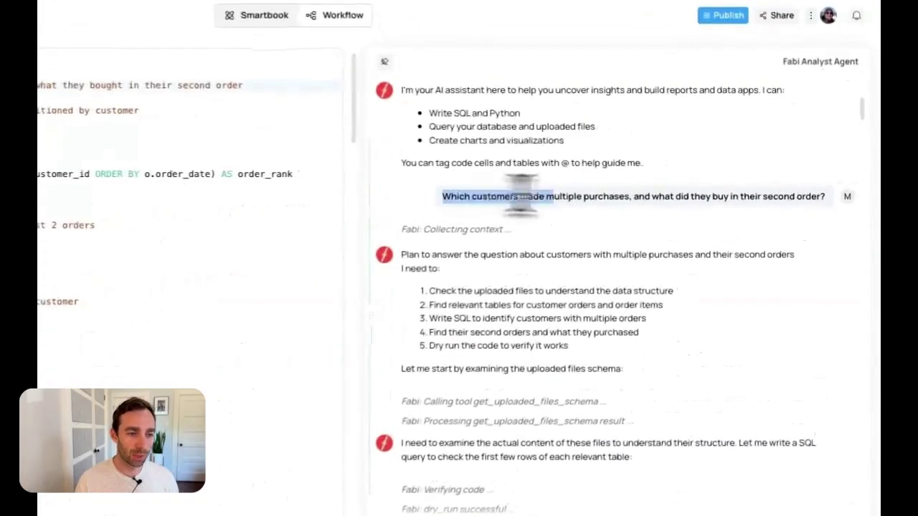
pyautogui.moveTo(521, 194); pyautogui.dragTo(827, 197)
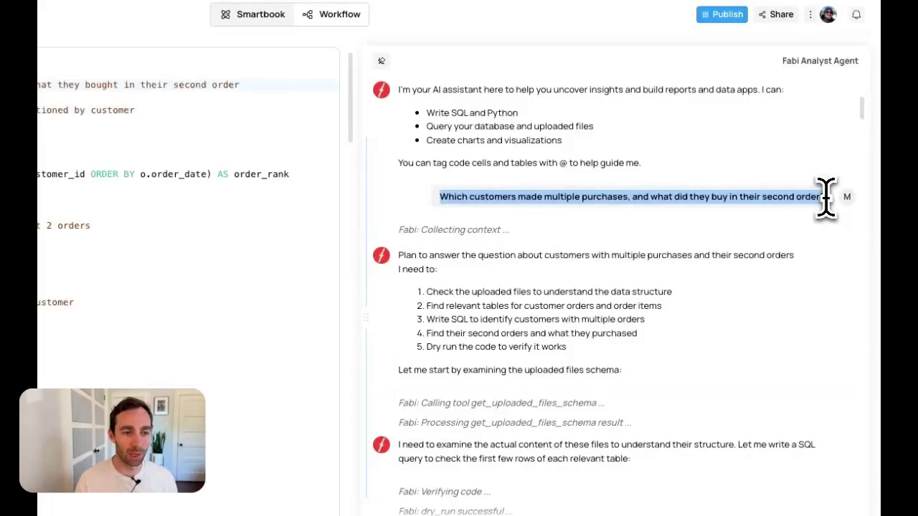
# Step: Scroll down to the 39-record SQL results table and across its columns
pyautogui.scroll(-5, 767, 244)
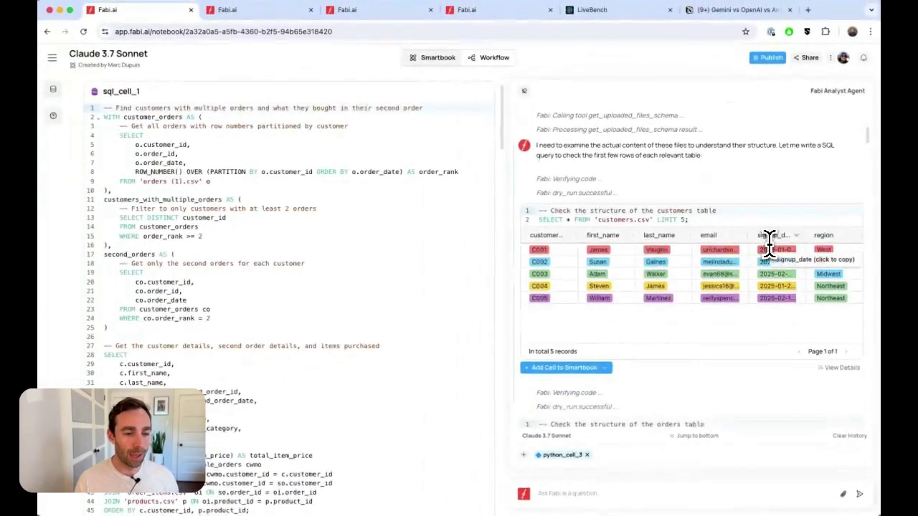
pyautogui.scroll(-10, 699, 301)
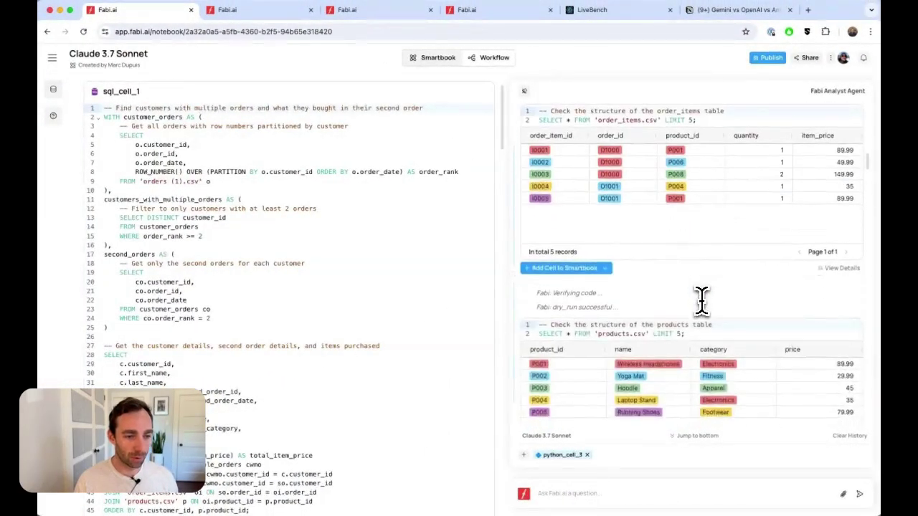
pyautogui.scroll(-15, 701, 301)
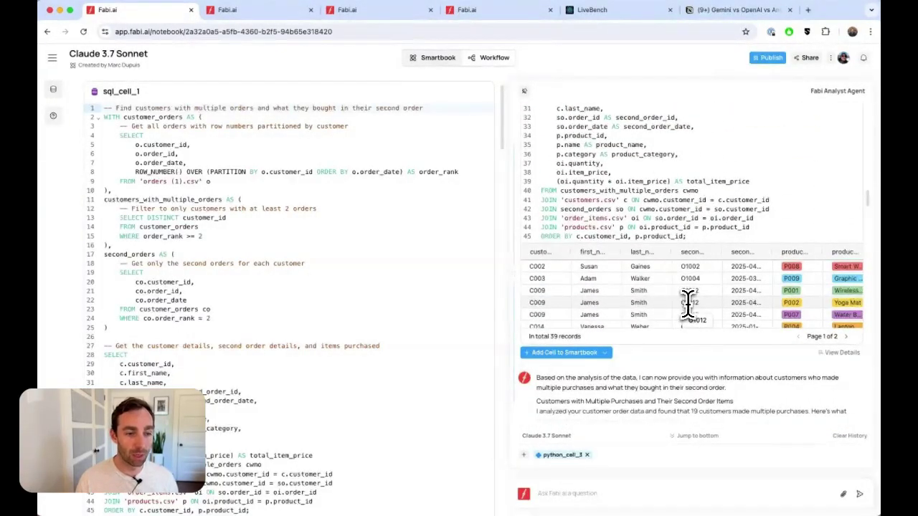
pyautogui.hscroll(3, 688, 302)
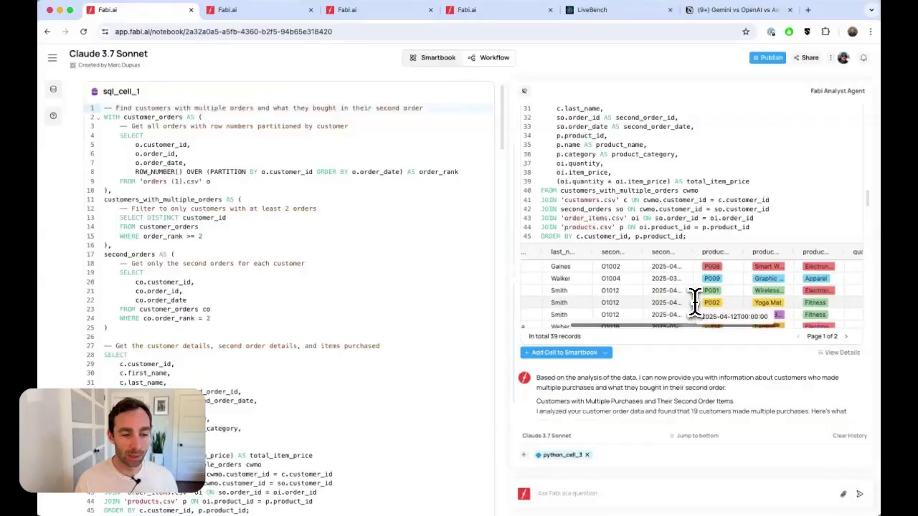
pyautogui.hscroll(3, 694, 301)
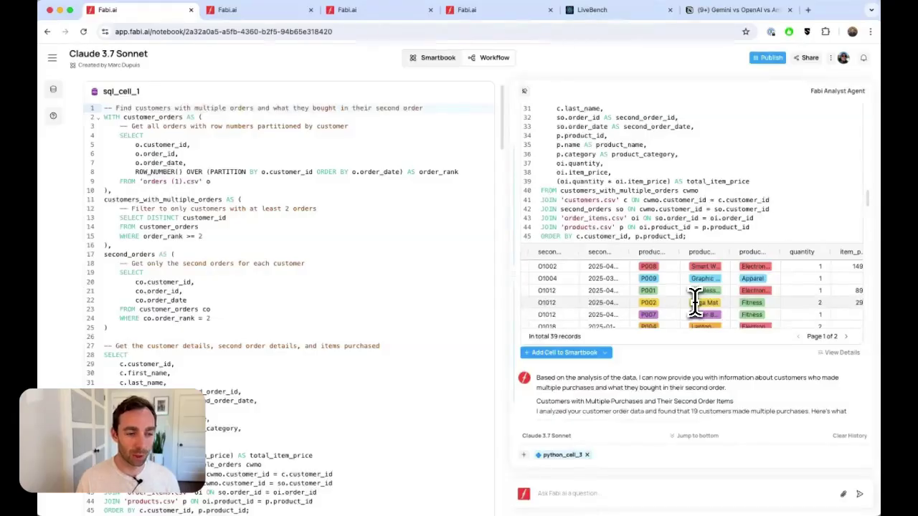
pyautogui.hscroll(-5, 694, 301)
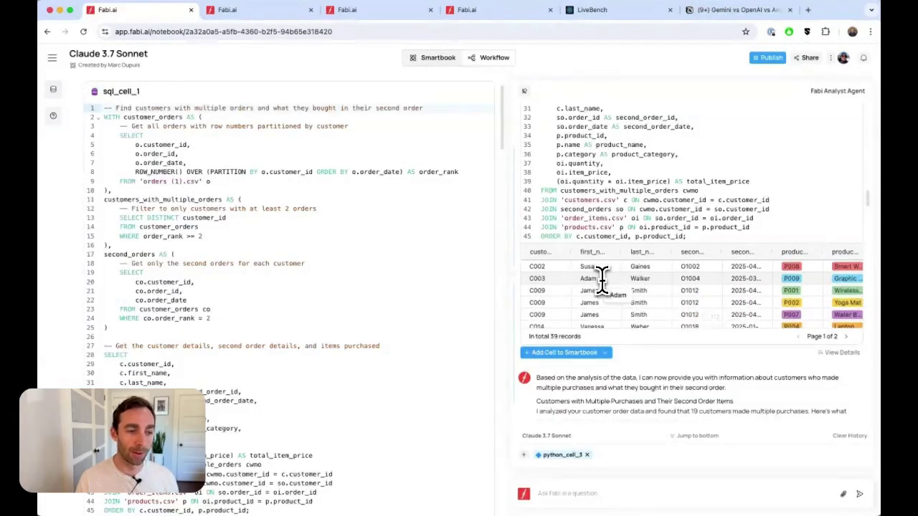
pyautogui.hscroll(4, 710, 290)
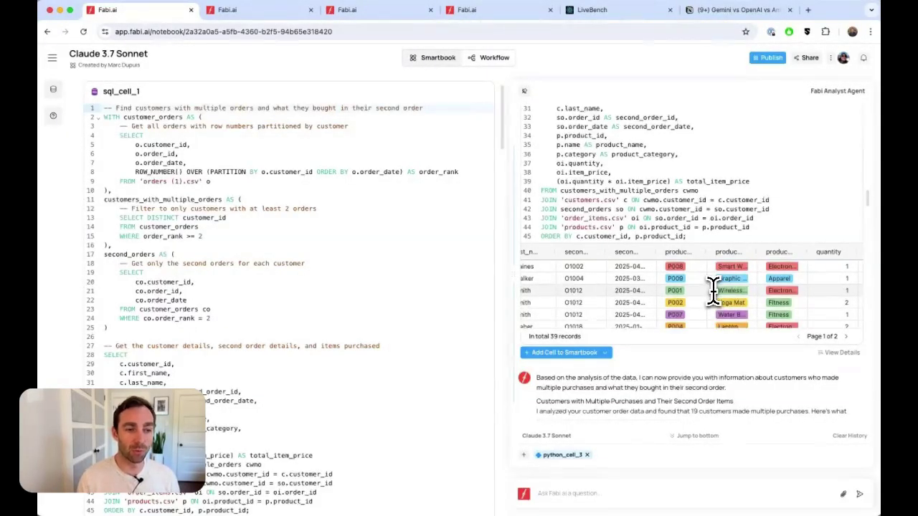
# Step: Bring up the Notion page 'Gemini vs OpenAI vs Anthropic for data analysis' with its pros/cons table
pyautogui.click(720, 21)
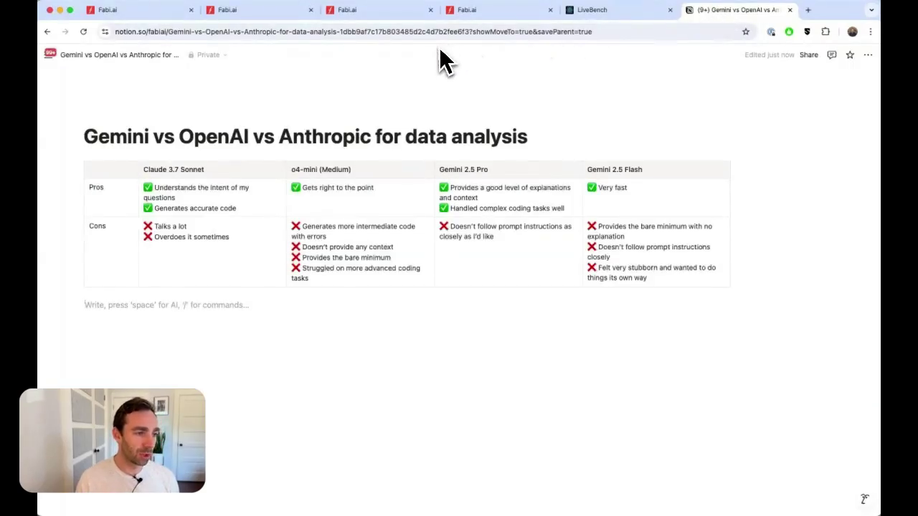
# Step: Back in the Claude 3.7 Sonnet notebook, scroll through python_cell_3's code to its electronics likelihood chart
pyautogui.click(183, 15)
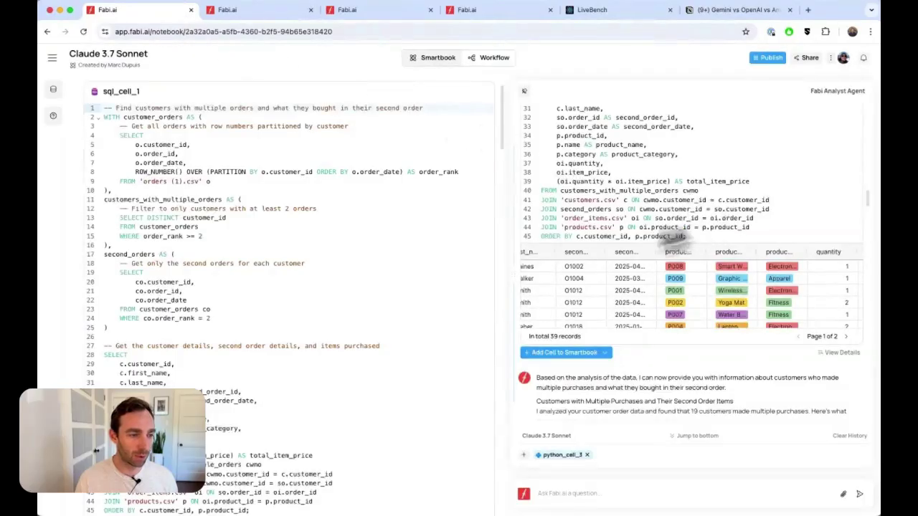
pyautogui.scroll(-10, 318, 311)
pyautogui.scroll(3, 317, 308)
pyautogui.scroll(-8, 314, 287)
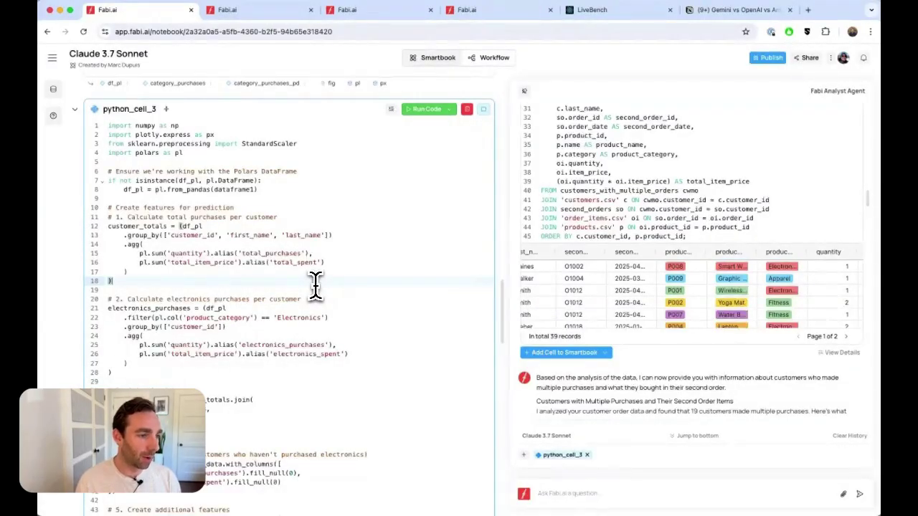
pyautogui.scroll(-8, 315, 283)
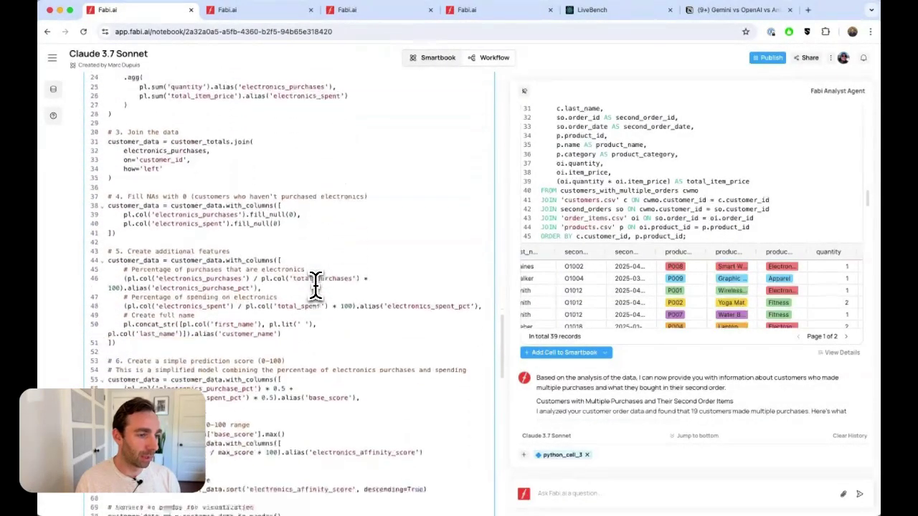
pyautogui.scroll(-2, 315, 283)
pyautogui.scroll(-5, 289, 328)
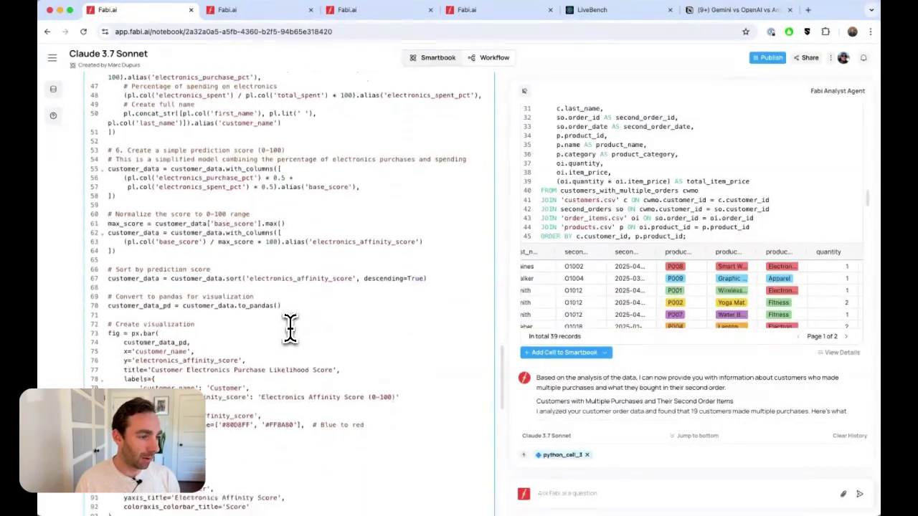
pyautogui.scroll(-10, 290, 328)
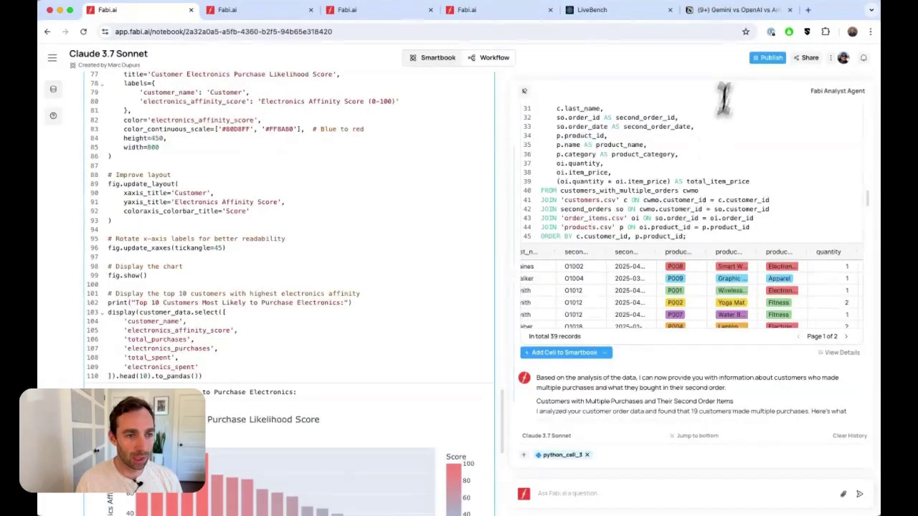
# Step: Glance at the Notion pros/cons table, then return to the Claude 3.7 Sonnet notebook
pyautogui.click(713, 11)
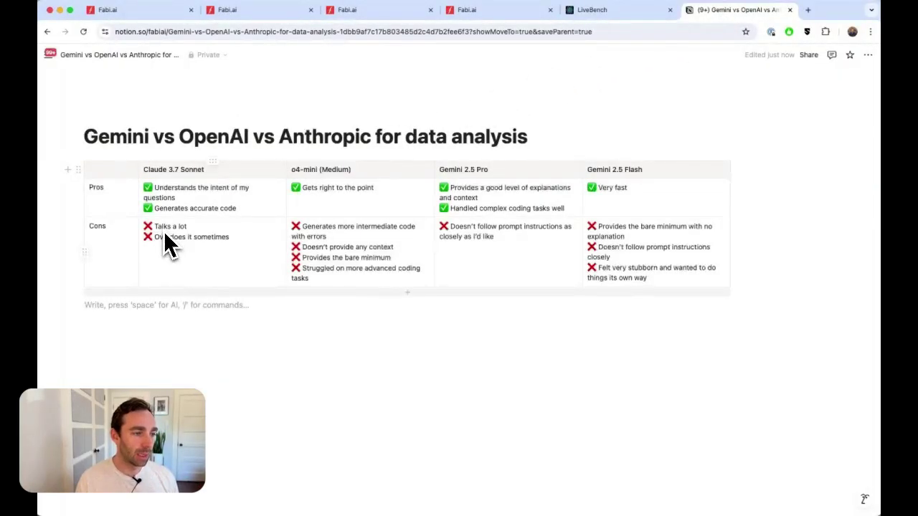
pyautogui.click(133, 18)
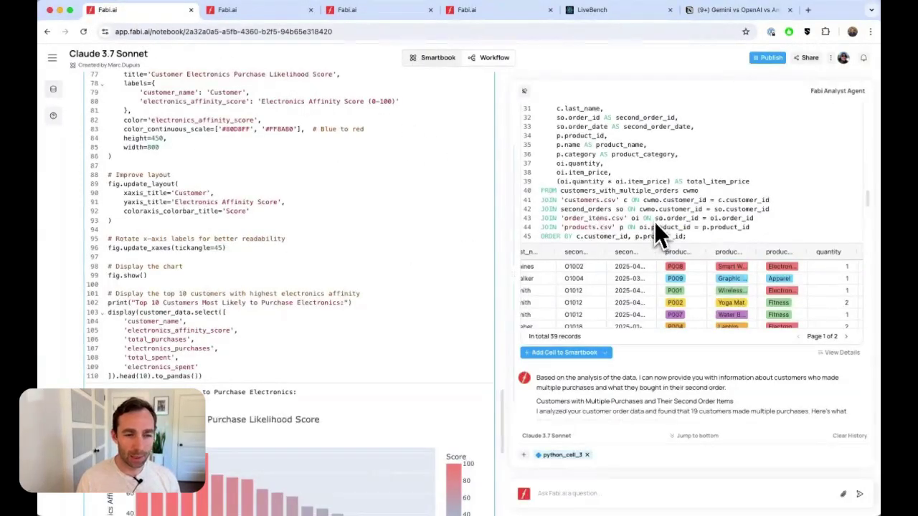
# Step: Scroll the agent chat past the Python code to the likelihood chart and 10-record top-prospects table
pyautogui.scroll(-5, 675, 307)
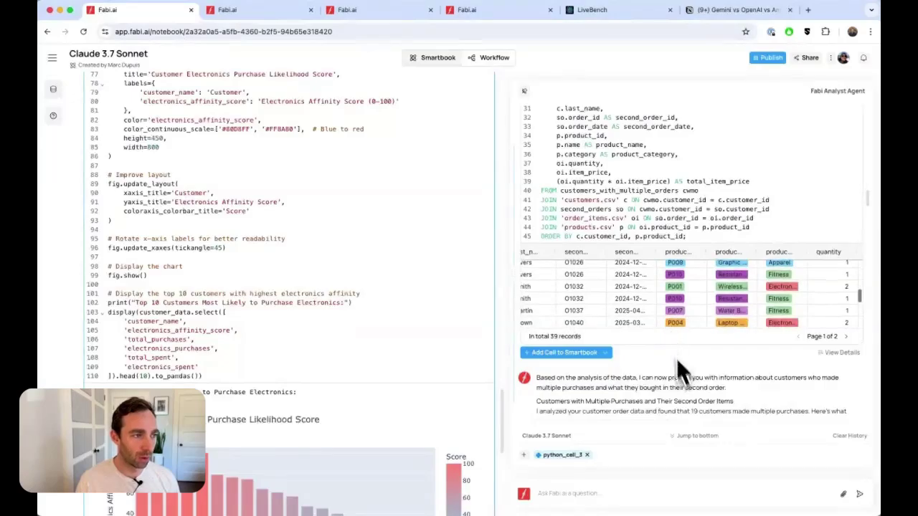
pyautogui.scroll(-2, 692, 394)
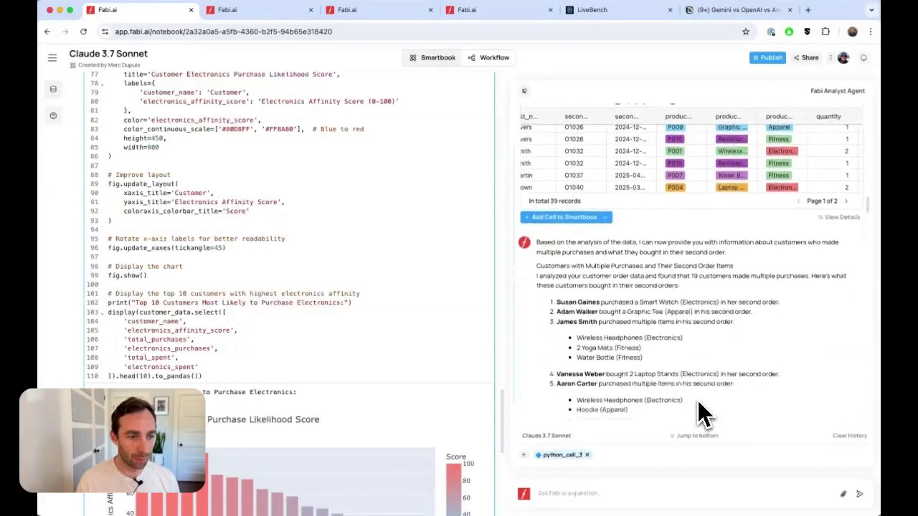
pyautogui.scroll(-1, 703, 414)
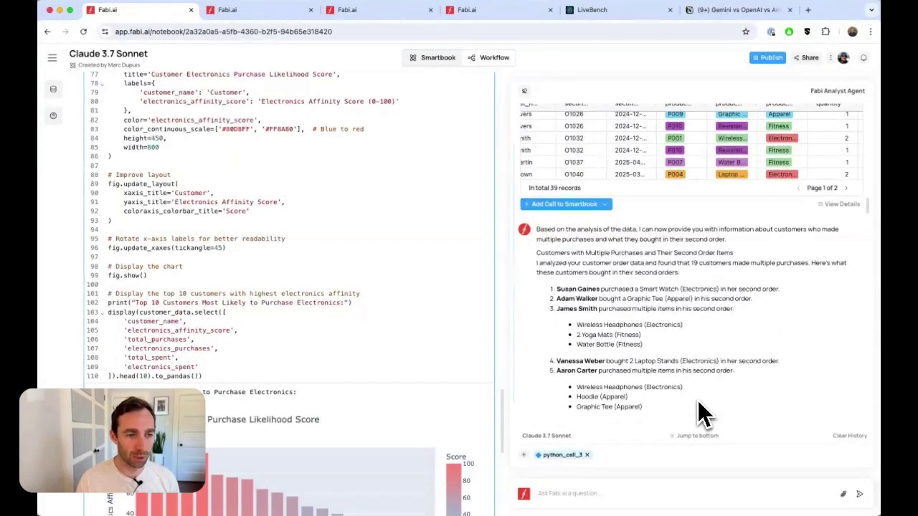
pyautogui.scroll(-15, 699, 401)
pyautogui.scroll(-20, 698, 395)
pyautogui.scroll(-20, 699, 399)
pyautogui.scroll(-3, 699, 405)
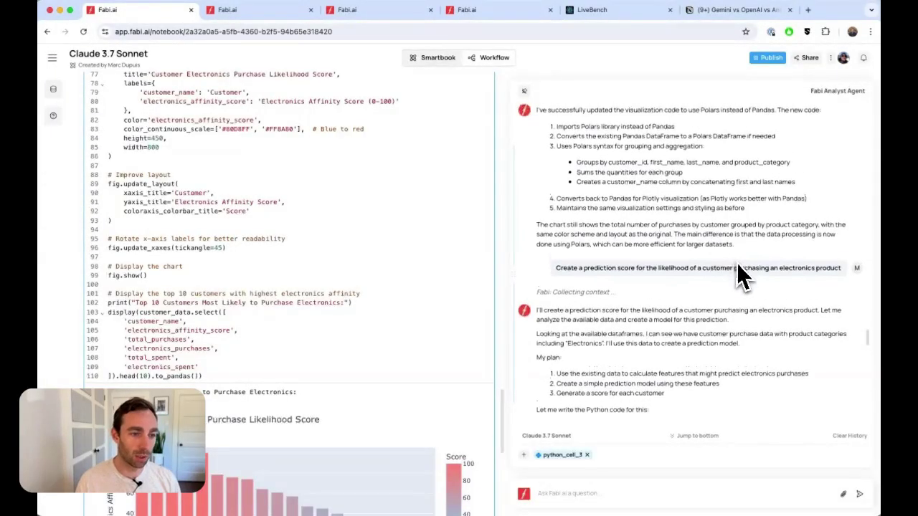
pyautogui.scroll(-3, 737, 263)
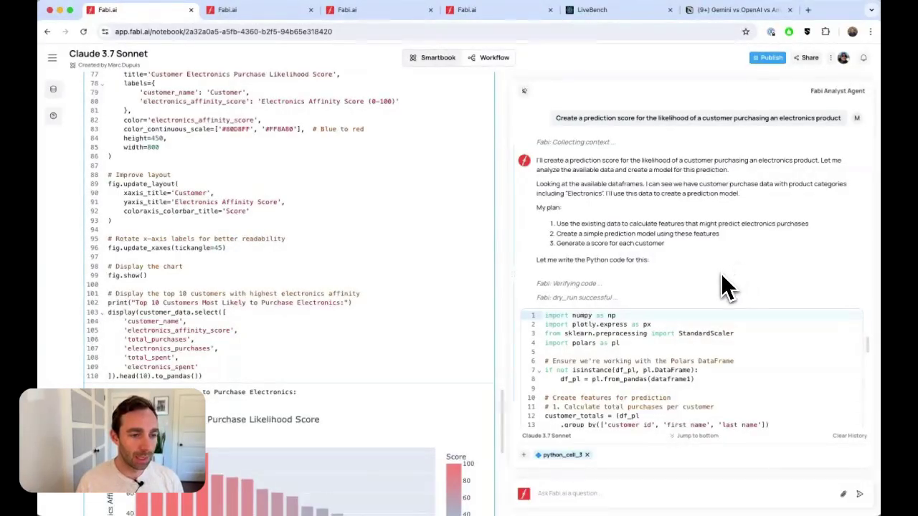
pyautogui.scroll(-10, 681, 237)
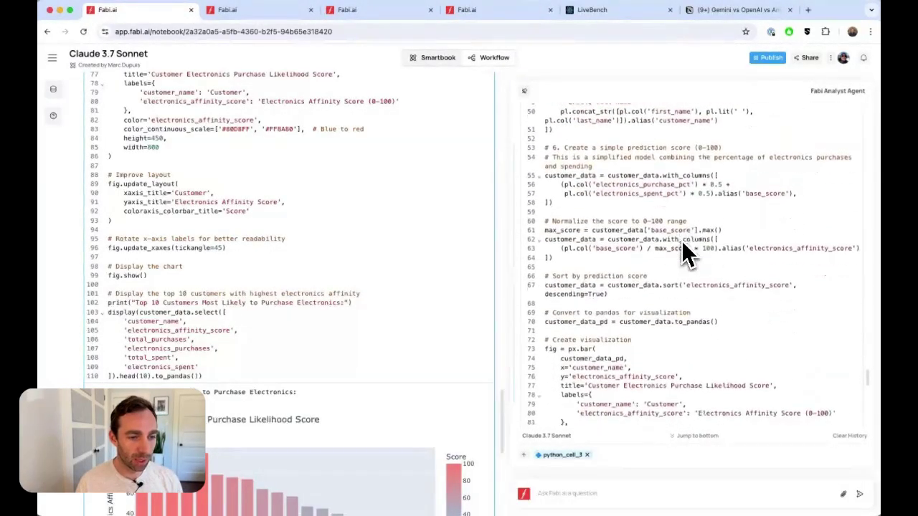
pyautogui.scroll(-10, 681, 244)
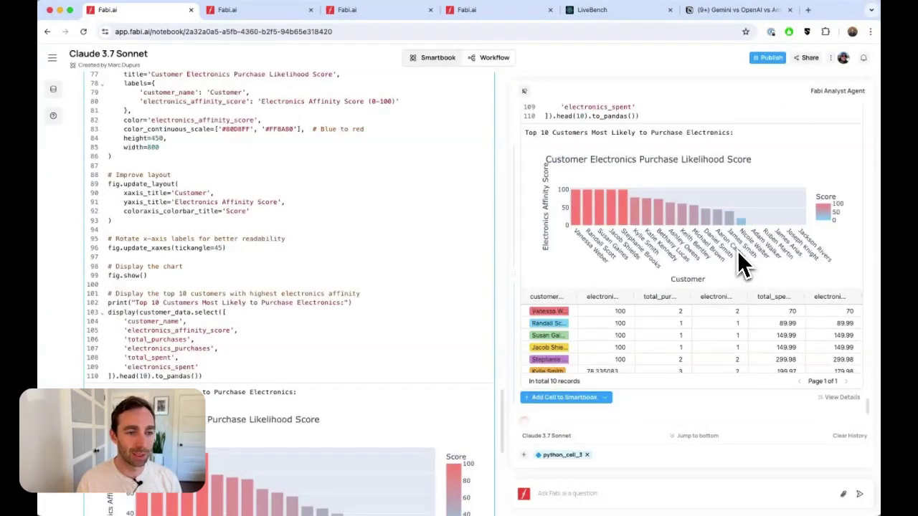
pyautogui.scroll(4, 737, 251)
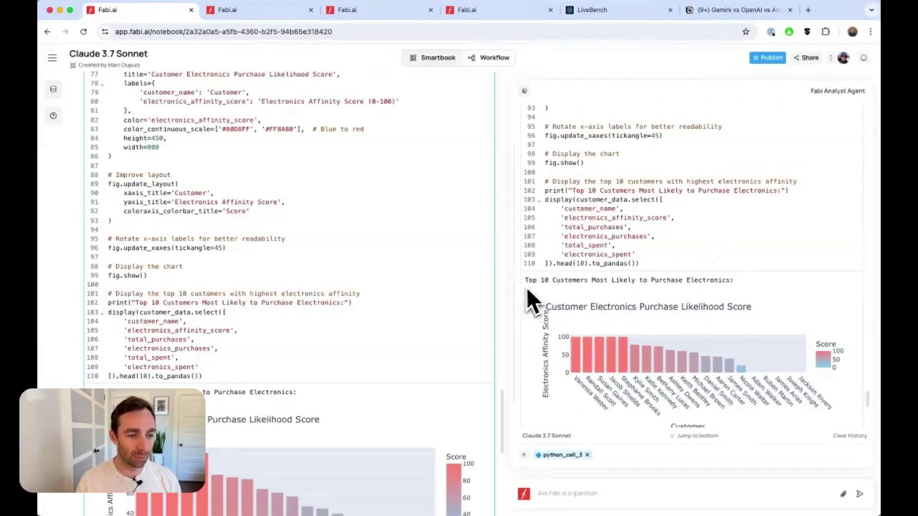
pyautogui.scroll(-2, 685, 365)
pyautogui.scroll(-3, 686, 370)
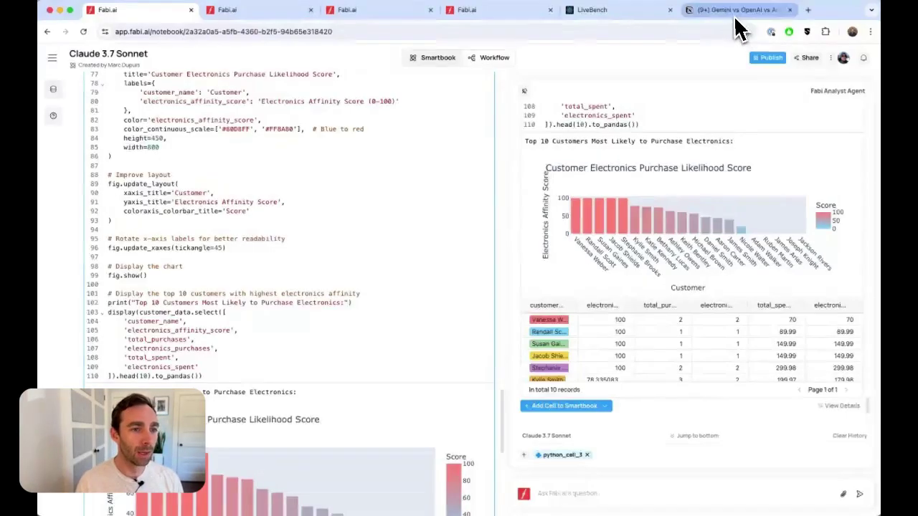
pyautogui.click(736, 13)
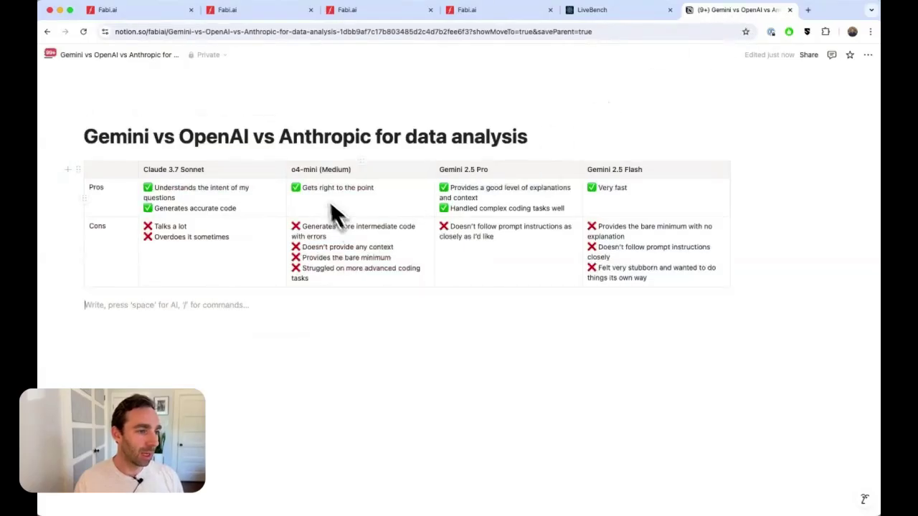
pyautogui.click(262, 19)
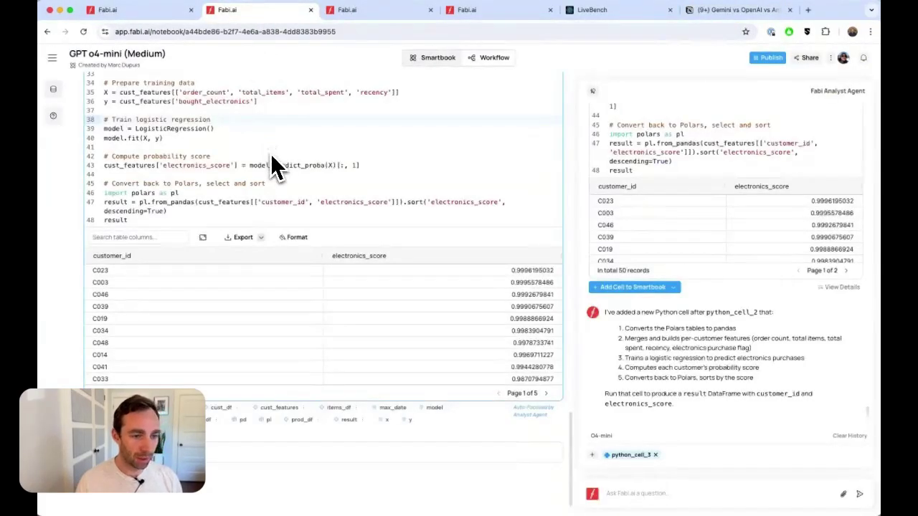
pyautogui.scroll(15, 706, 180)
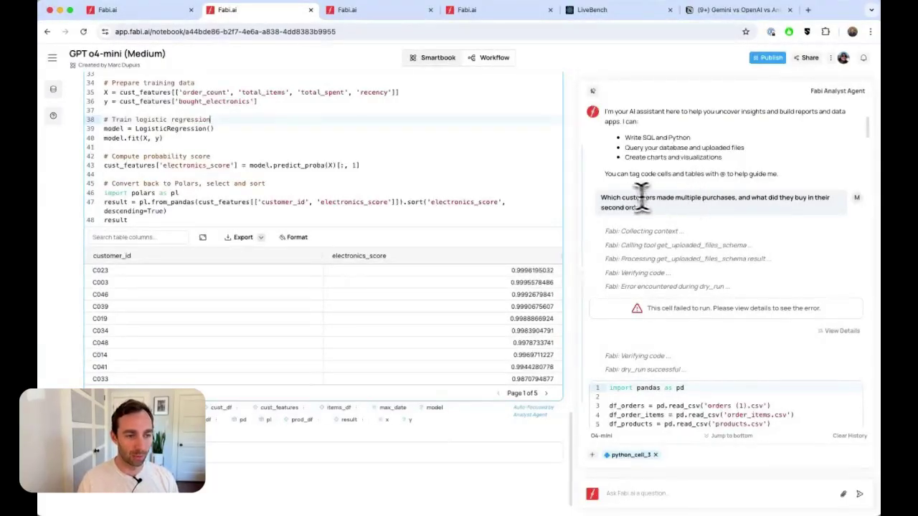
pyautogui.moveTo(597, 201); pyautogui.dragTo(646, 208)
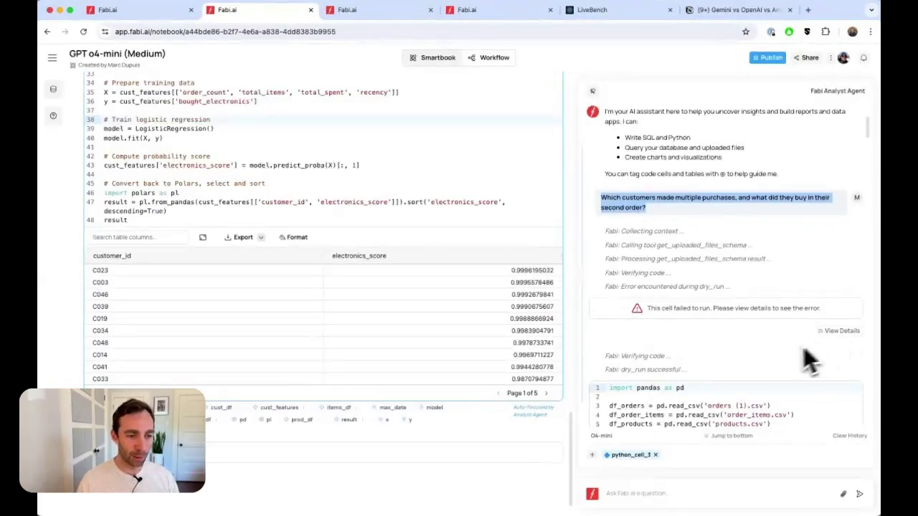
# Step: Scroll to the end of the o4-mini agent's answers in the Analyst Agent chat
pyautogui.scroll(-4, 789, 355)
pyautogui.scroll(-10, 773, 357)
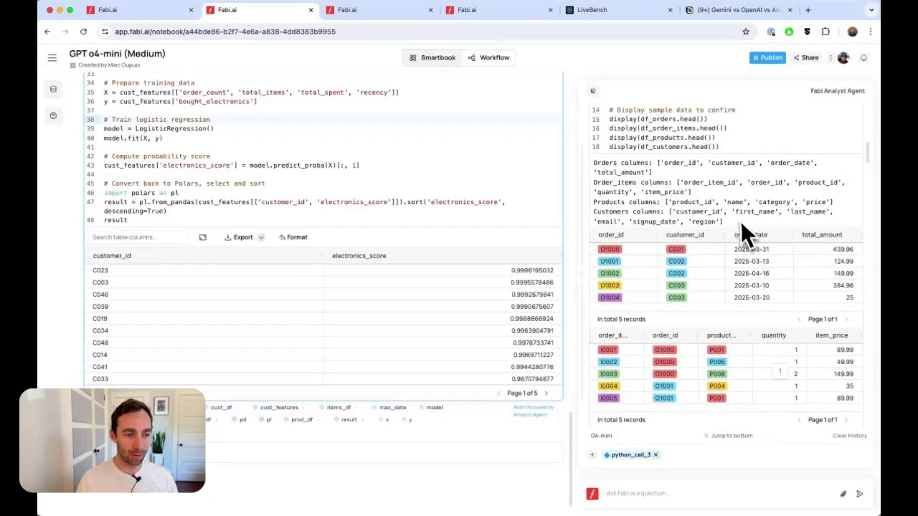
pyautogui.scroll(-12, 735, 276)
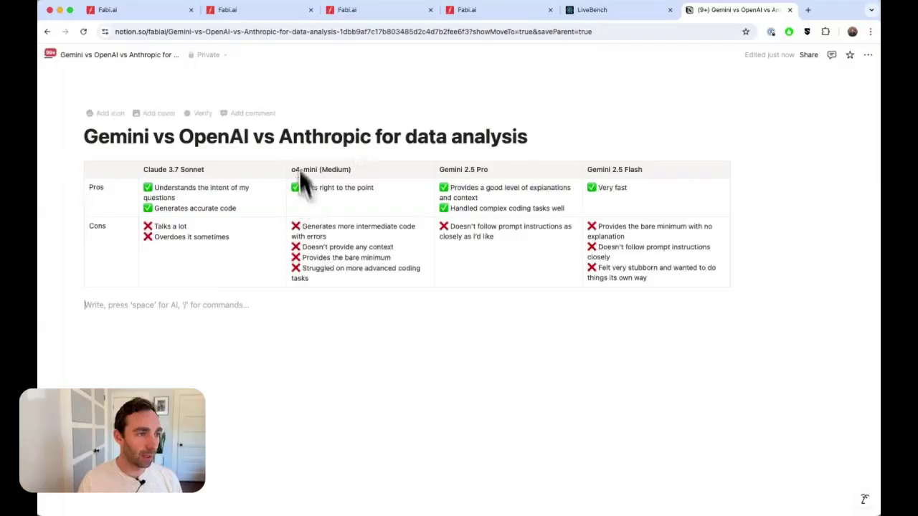
# Step: Return to the GPT o4-mini notebook and scroll to the Polars rewrite after two failed runs
pyautogui.click(232, 18)
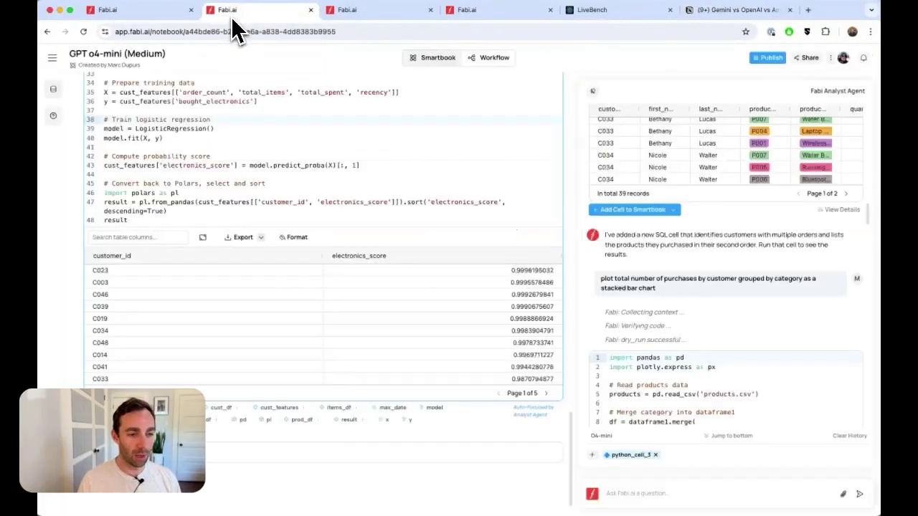
pyautogui.scroll(-10, 814, 368)
pyautogui.scroll(-3, 816, 373)
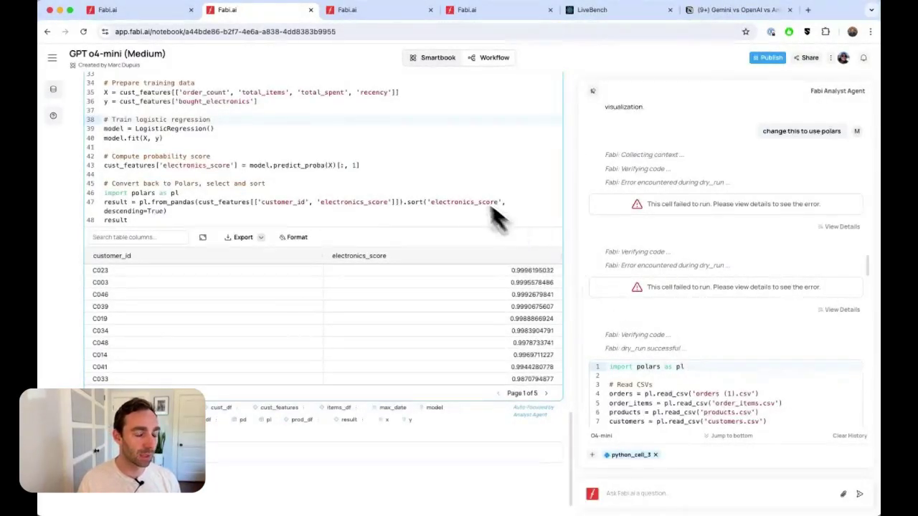
# Step: Scan the Claude 3.7 Sonnet agent chat, then return to o4-mini's 39-record Polars results table
pyautogui.click(129, 10)
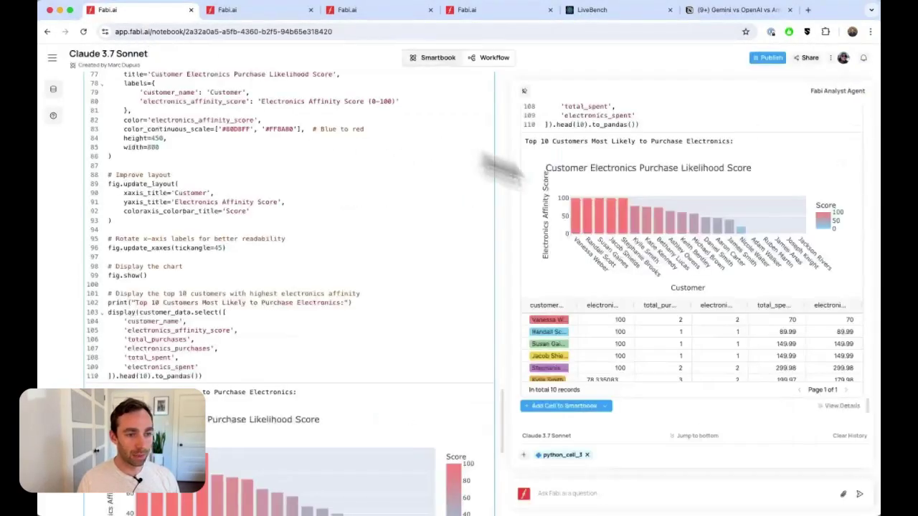
pyautogui.scroll(-5, 771, 276)
pyautogui.scroll(15, 771, 283)
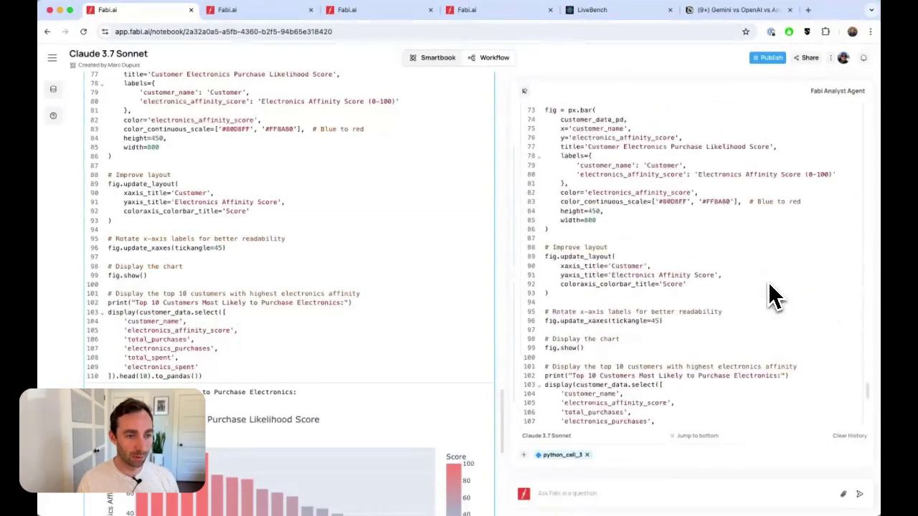
pyautogui.scroll(20, 773, 297)
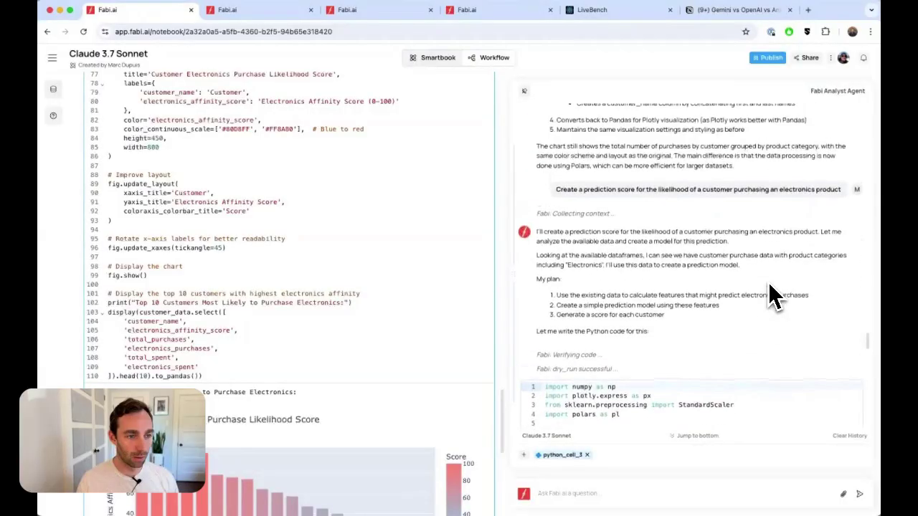
pyautogui.scroll(-15, 772, 297)
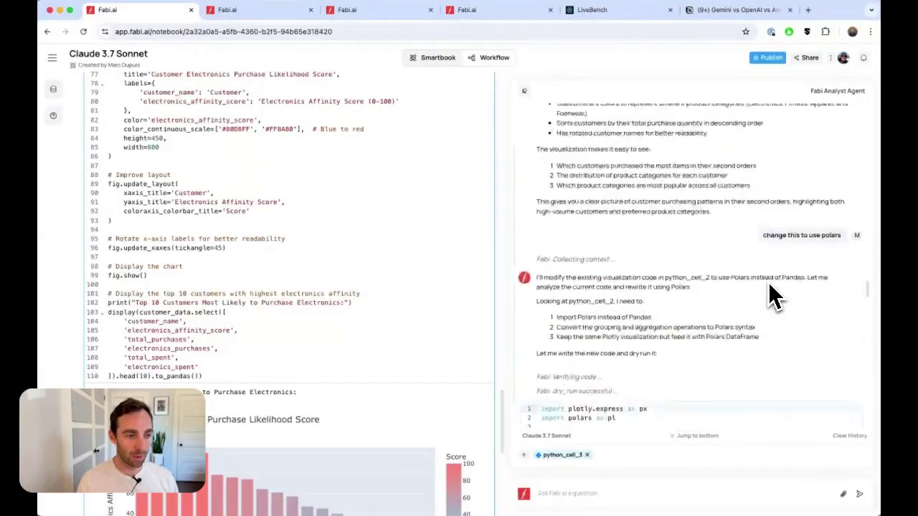
pyautogui.scroll(20, 773, 297)
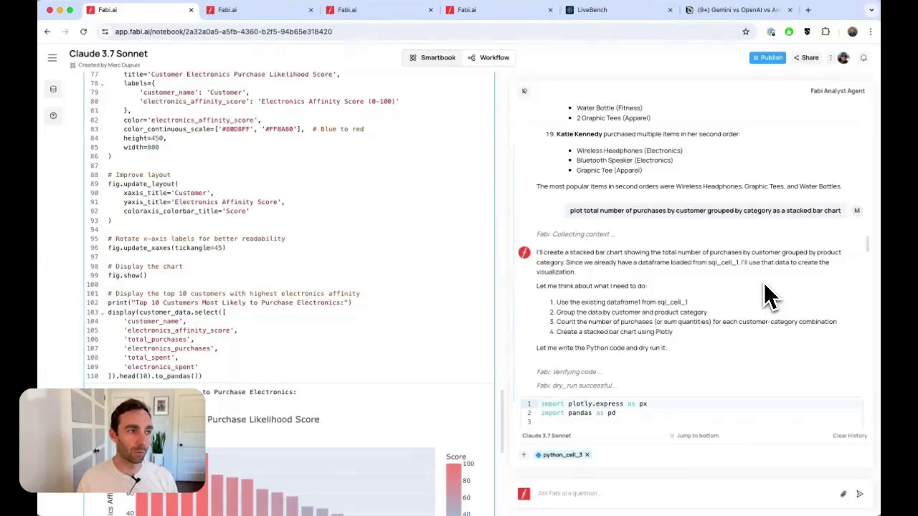
pyautogui.click(280, 11)
pyautogui.scroll(-15, 692, 194)
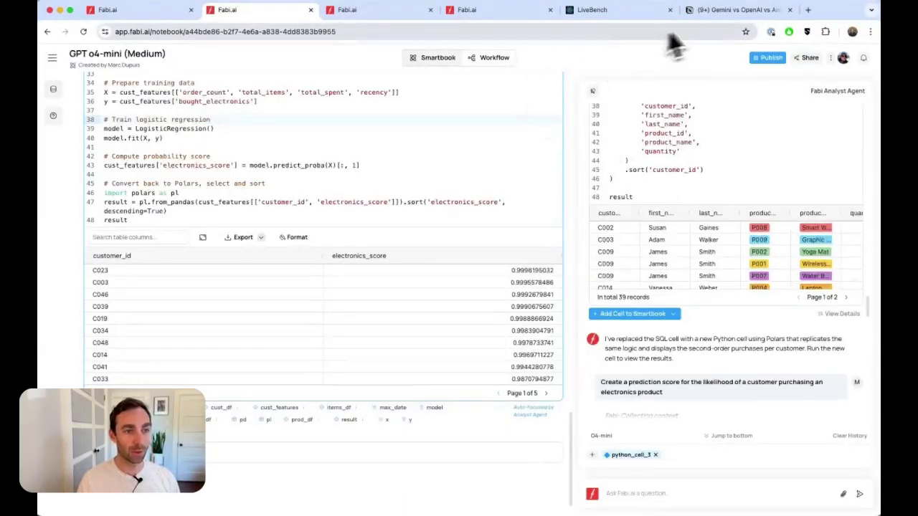
# Step: Highlight Notion's o4-mini cons on missing context and bare-minimum answers, then return to Claude 3.7 Sonnet
pyautogui.click(706, 10)
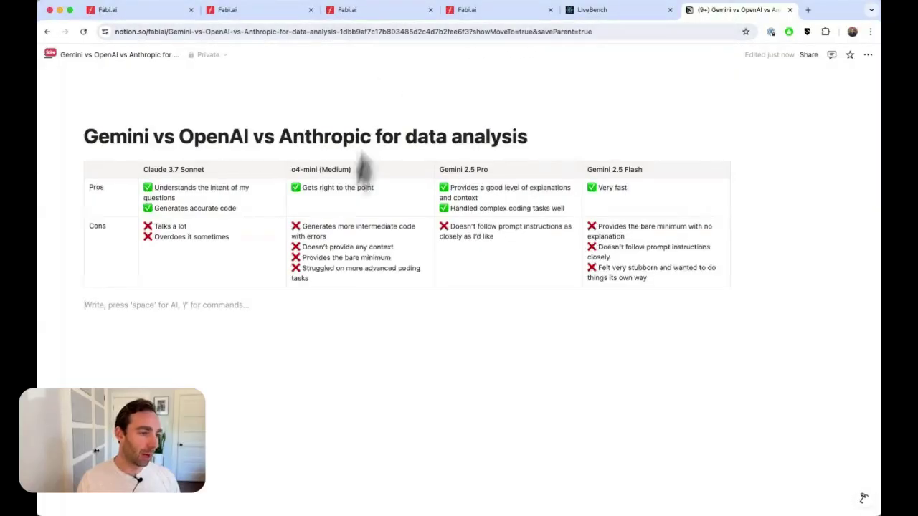
pyautogui.click(303, 248)
pyautogui.moveTo(303, 247); pyautogui.dragTo(404, 258)
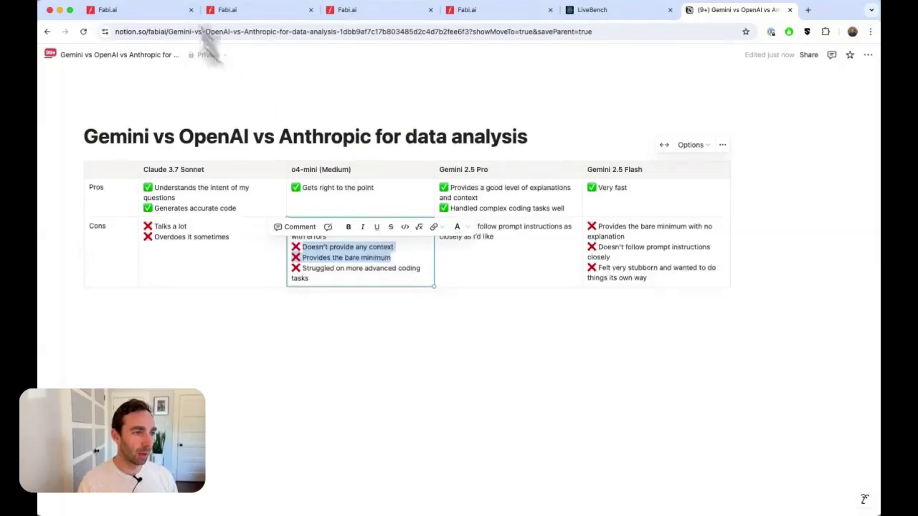
pyautogui.click(165, 10)
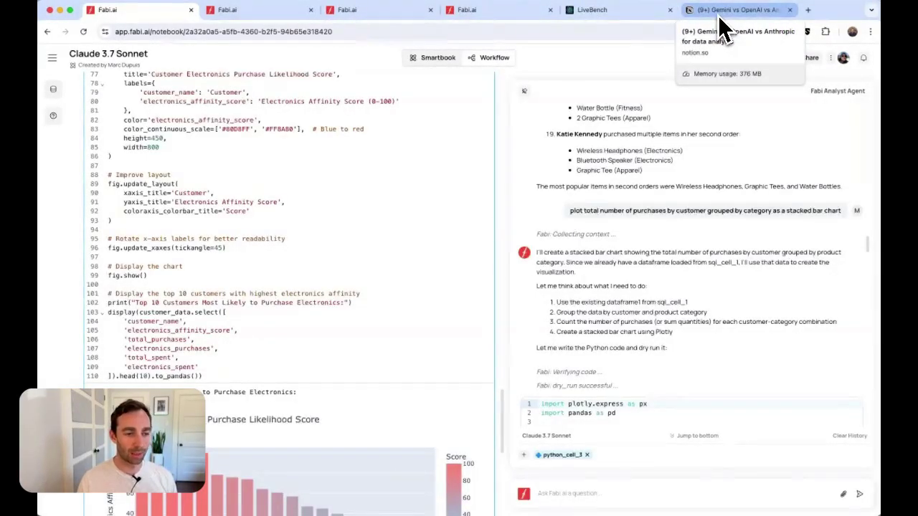
# Step: Compare the o4-mini notebook against Notion's con about advanced coding tasks, then return to it
pyautogui.click(274, 13)
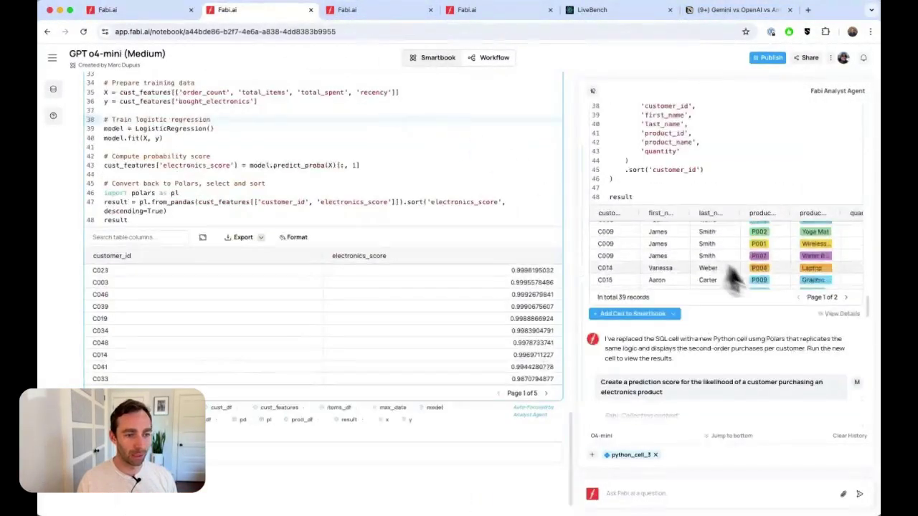
pyautogui.scroll(-10, 805, 352)
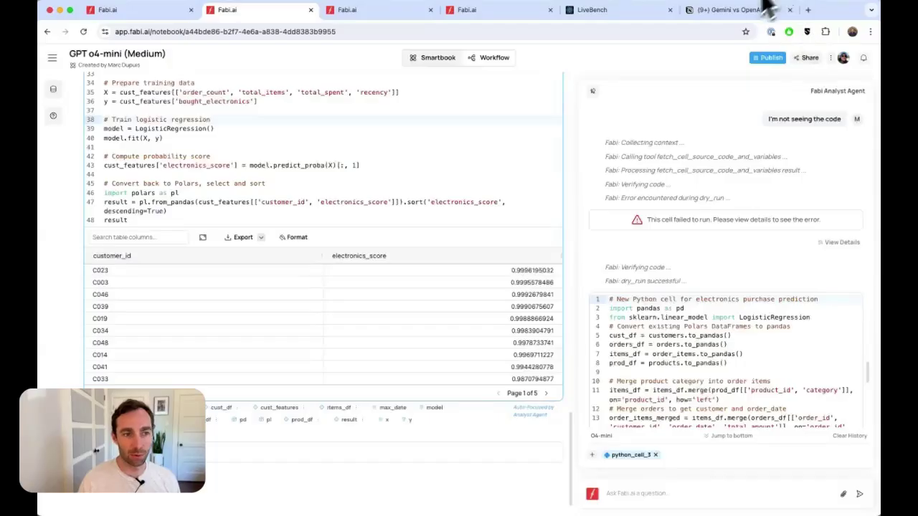
pyautogui.click(753, 10)
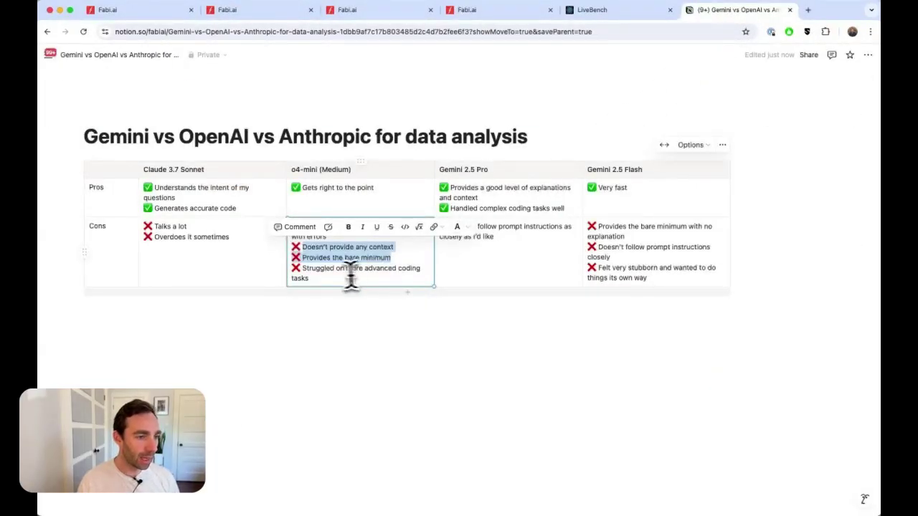
pyautogui.moveTo(309, 281); pyautogui.dragTo(308, 278)
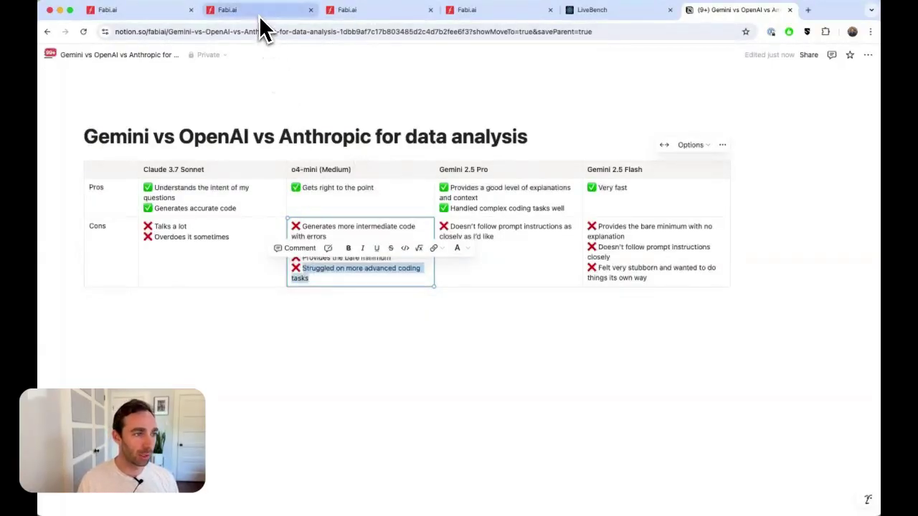
pyautogui.click(263, 12)
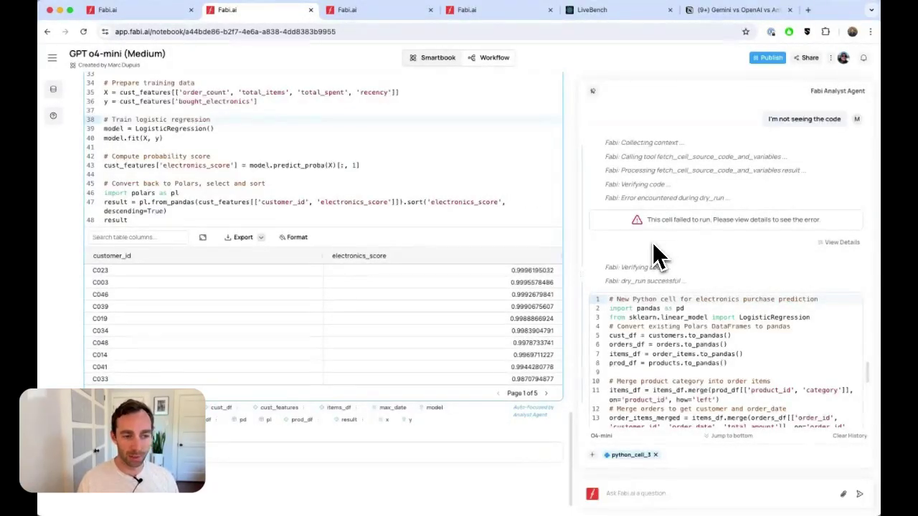
# Step: Scroll through the logistic-regression code and highlight its 'import polars as pl' line
pyautogui.scroll(-10, 681, 303)
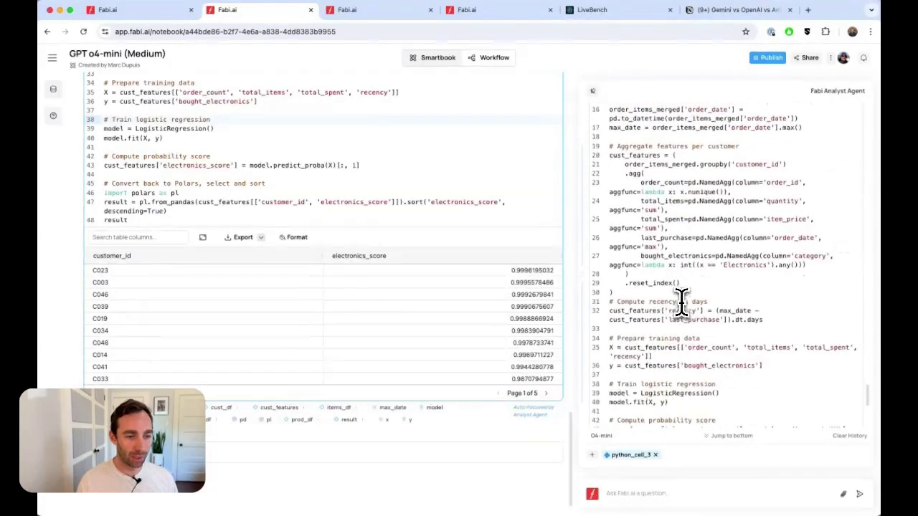
pyautogui.scroll(-2, 681, 303)
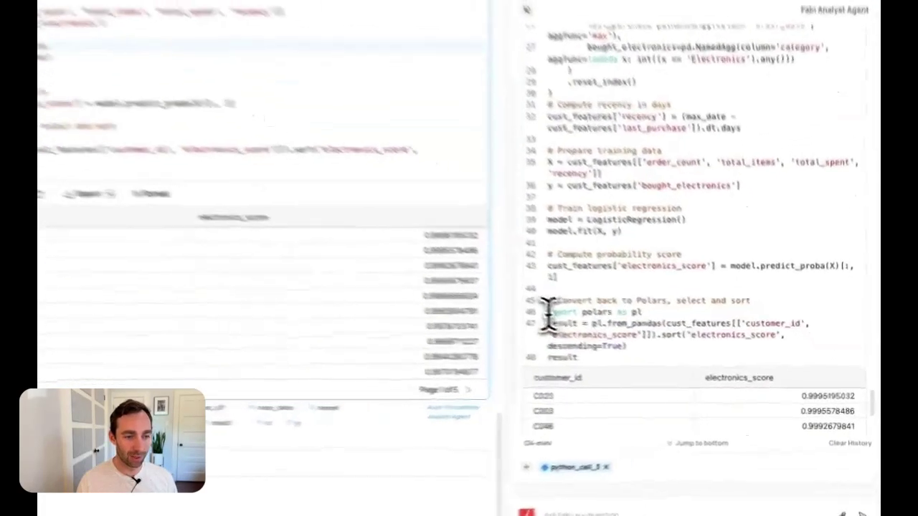
pyautogui.moveTo(608, 331); pyautogui.dragTo(691, 331)
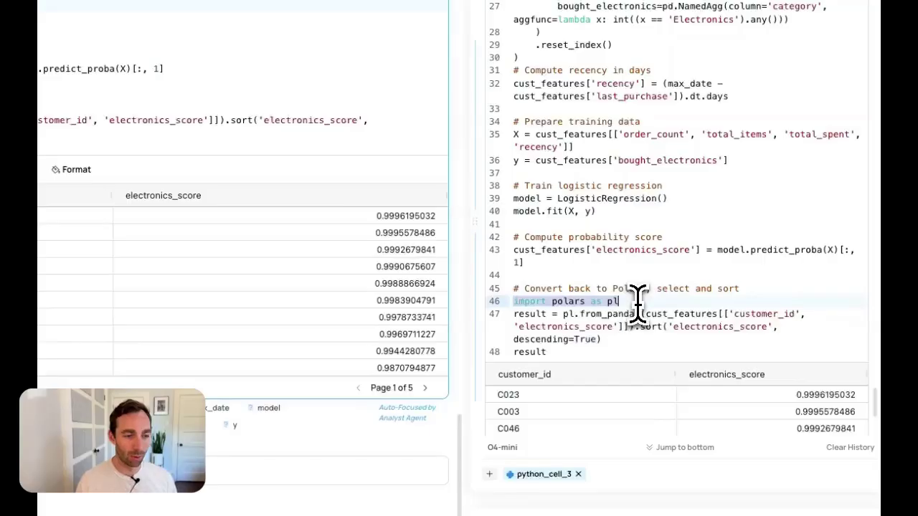
pyautogui.scroll(5, 638, 299)
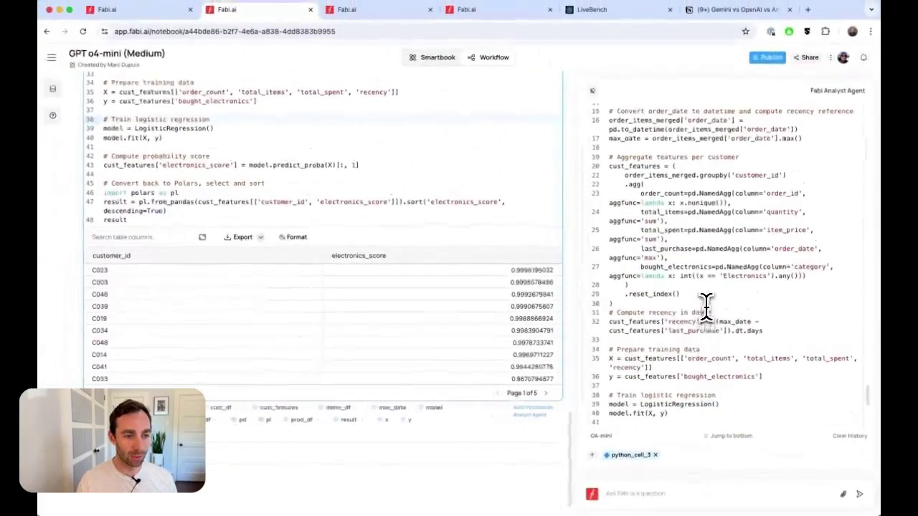
pyautogui.scroll(-4, 706, 308)
pyautogui.scroll(-4, 706, 308)
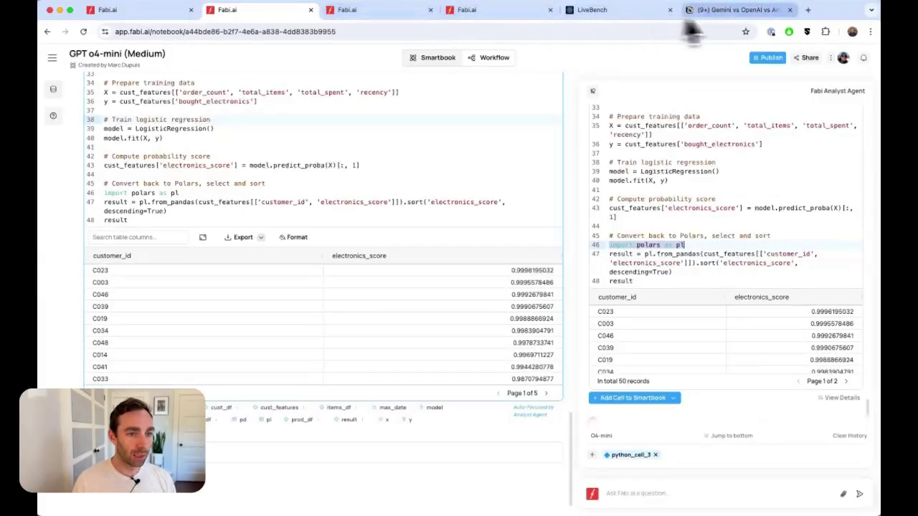
# Step: Review the Gemini 2.5 Flash Pros cell in Notion, then switch to the Gemini 2.5 Flash notebook
pyautogui.click(745, 12)
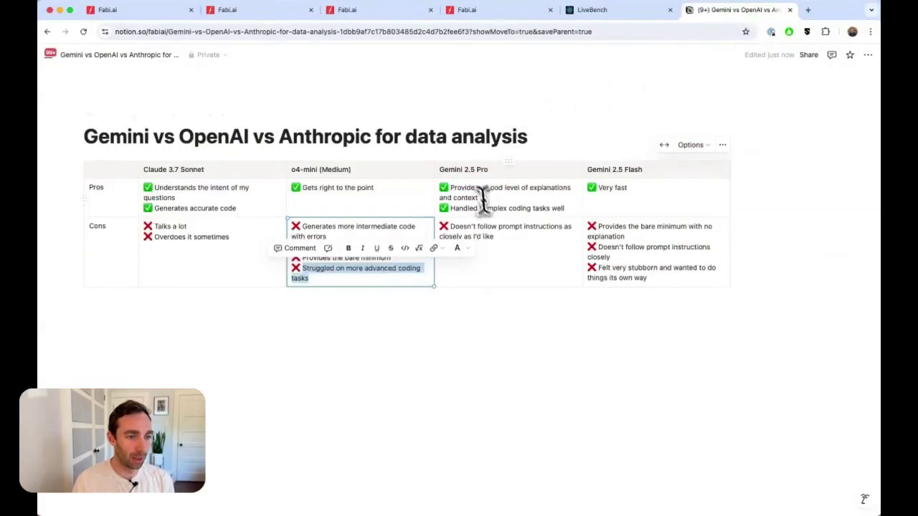
pyautogui.click(615, 205)
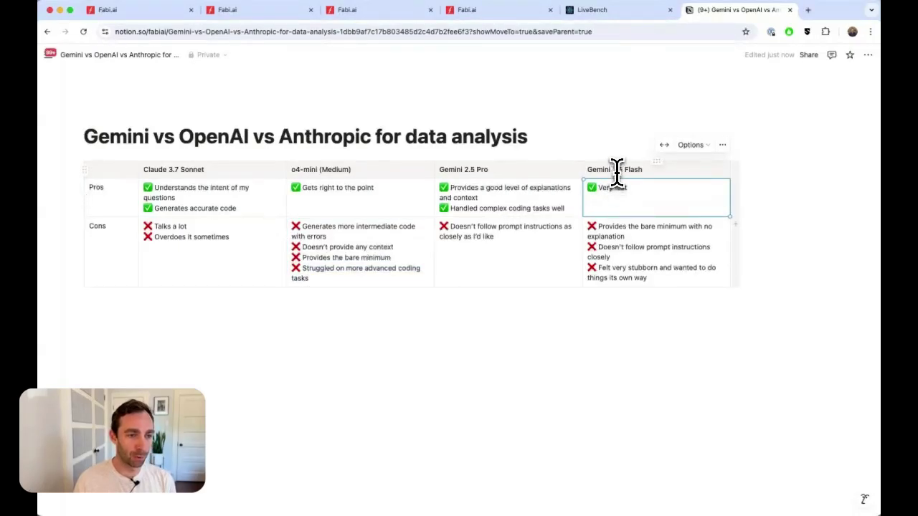
pyautogui.click(466, 13)
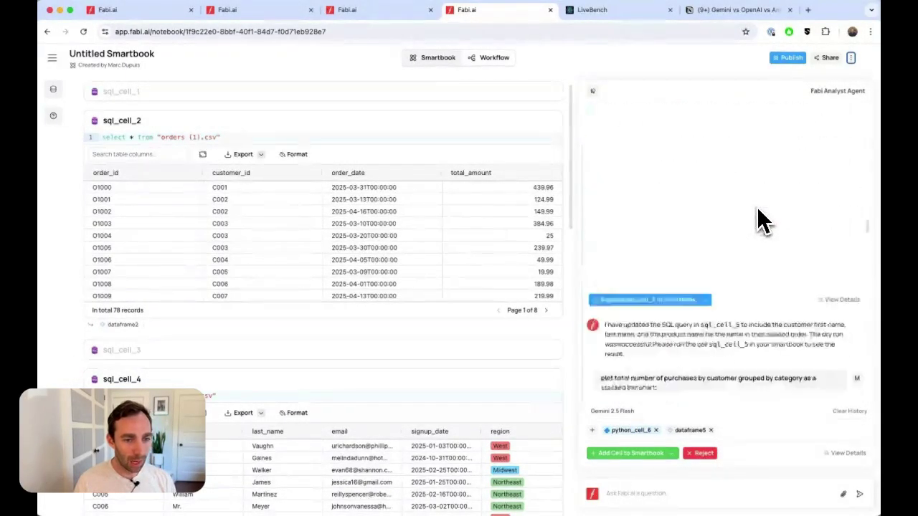
pyautogui.scroll(8, 752, 217)
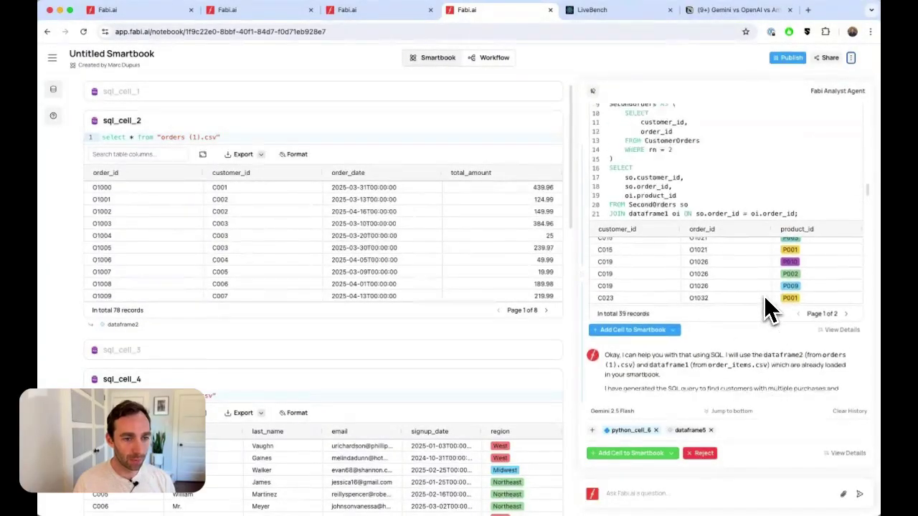
pyautogui.scroll(4, 767, 308)
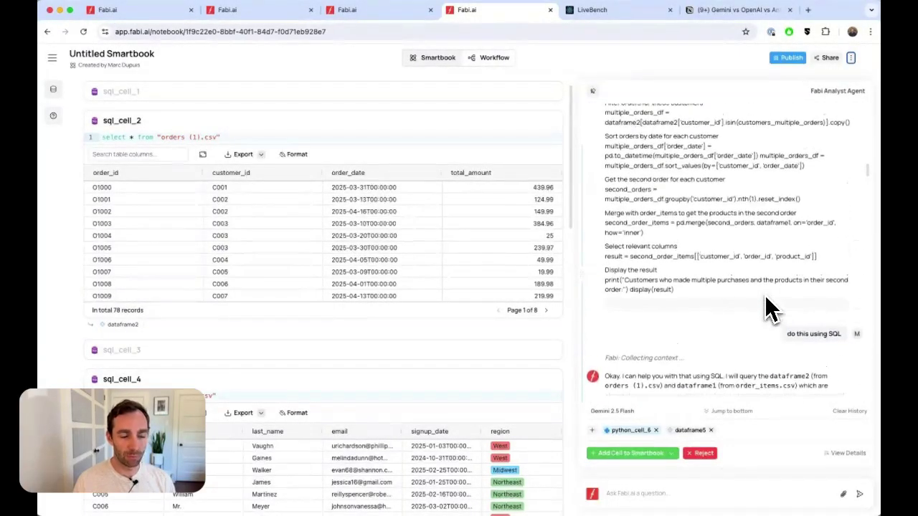
pyautogui.scroll(5, 769, 308)
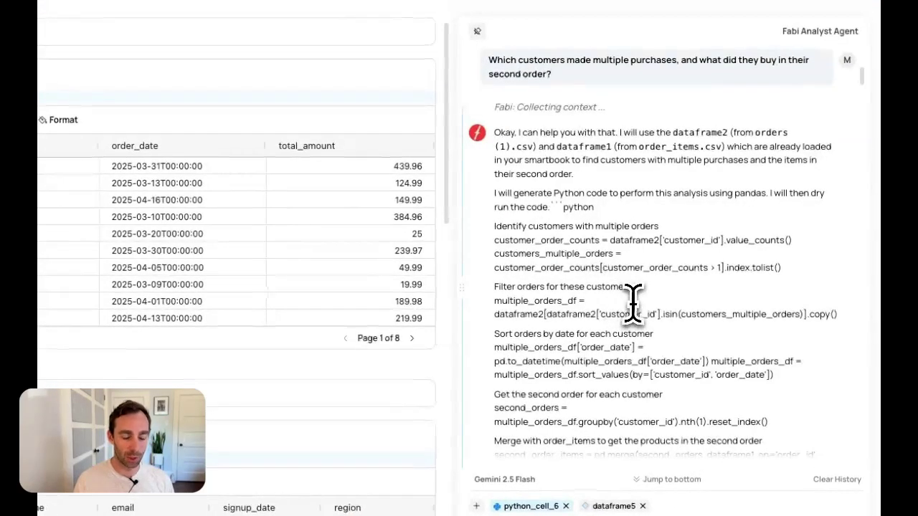
pyautogui.scroll(-2, 632, 301)
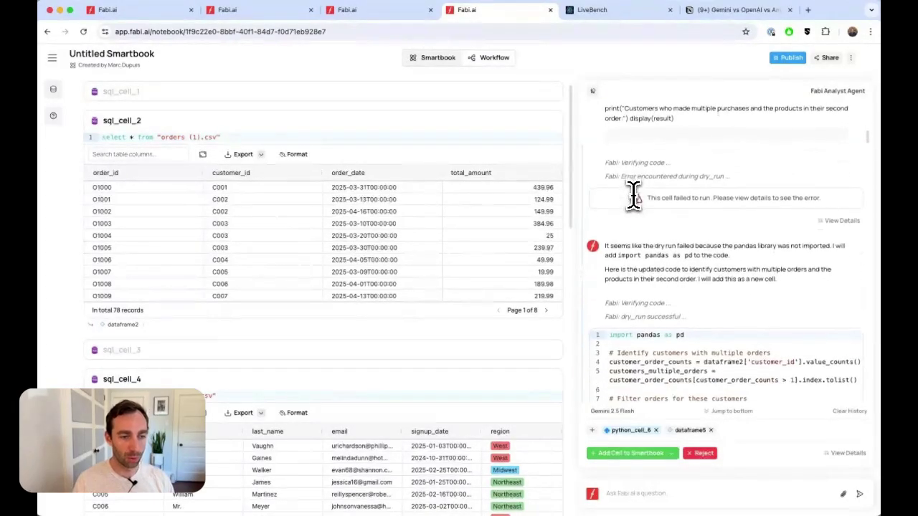
pyautogui.click(725, 10)
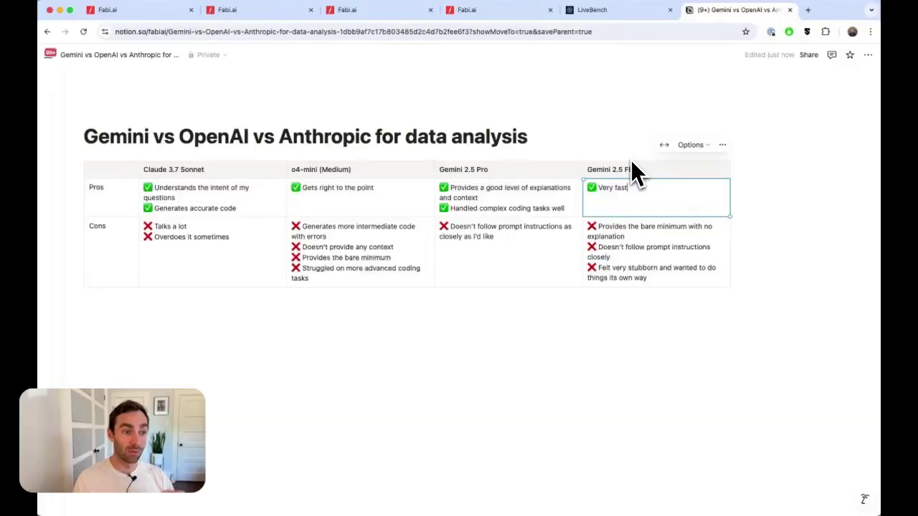
pyautogui.click(516, 10)
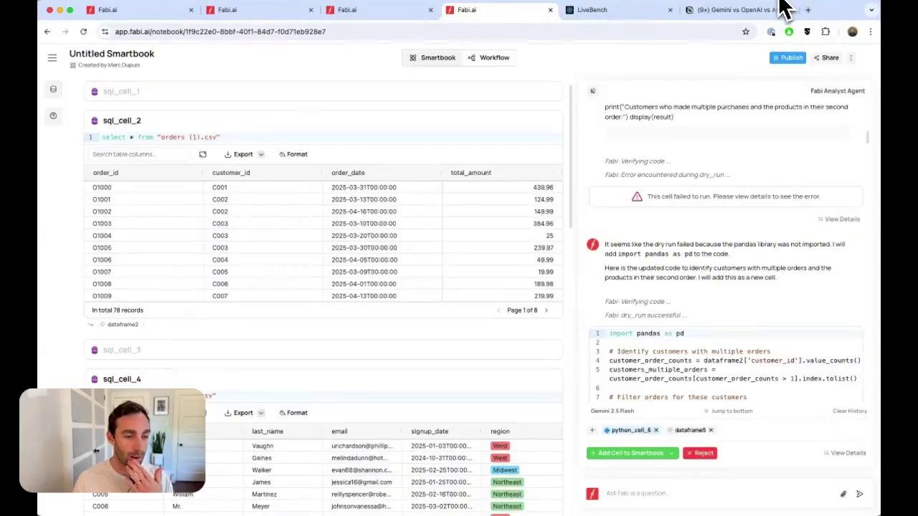
pyautogui.scroll(-3, 739, 143)
pyautogui.scroll(-5, 739, 137)
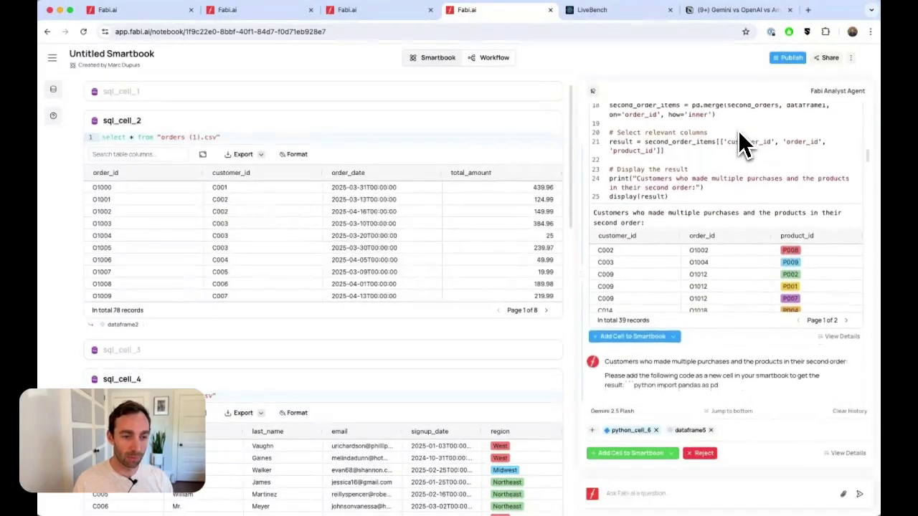
pyautogui.scroll(-10, 744, 142)
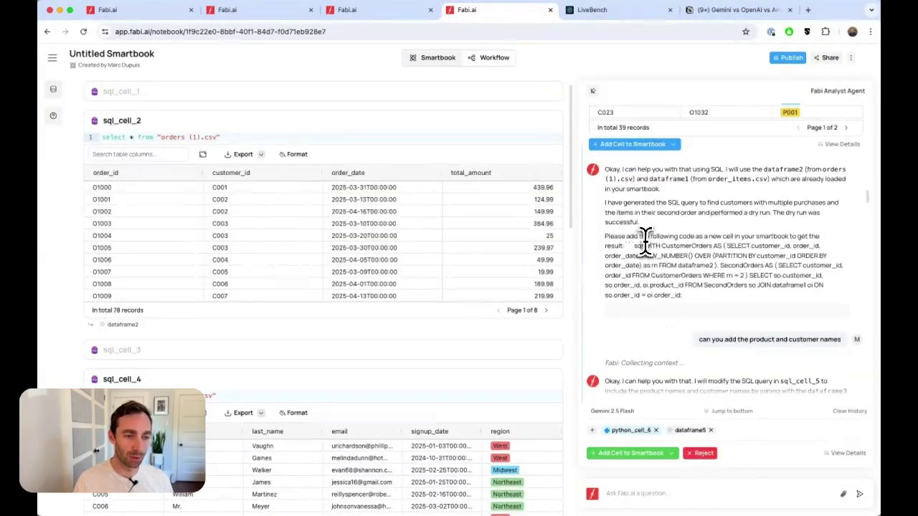
pyautogui.moveTo(638, 250); pyautogui.dragTo(693, 291)
pyautogui.click(720, 313)
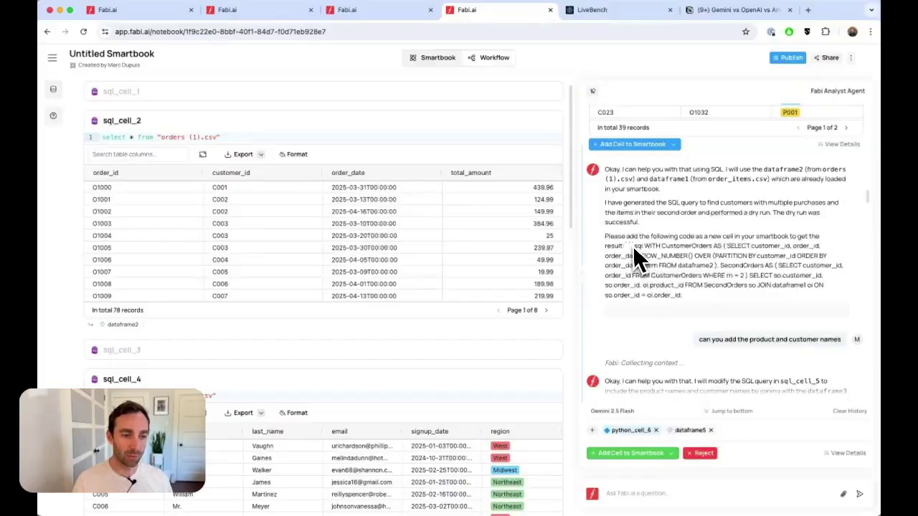
pyautogui.scroll(2, 645, 247)
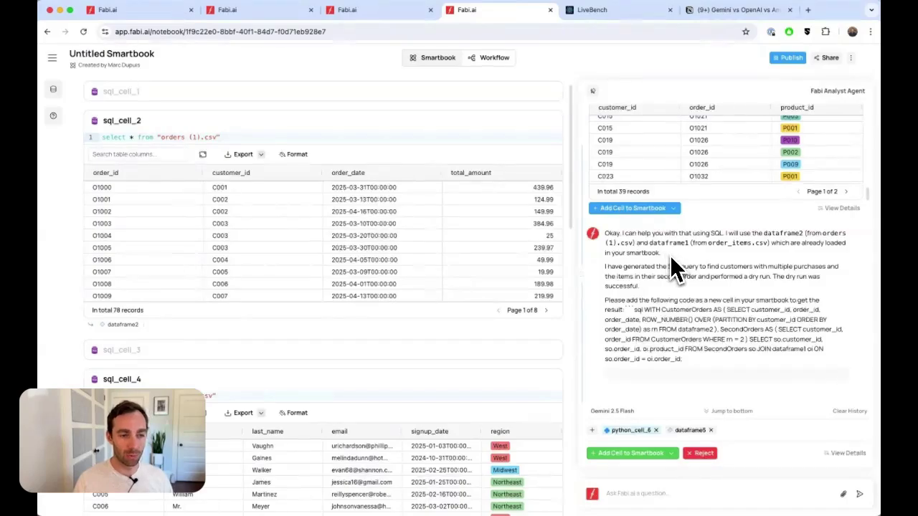
pyautogui.scroll(1, 671, 261)
pyautogui.scroll(3, 671, 261)
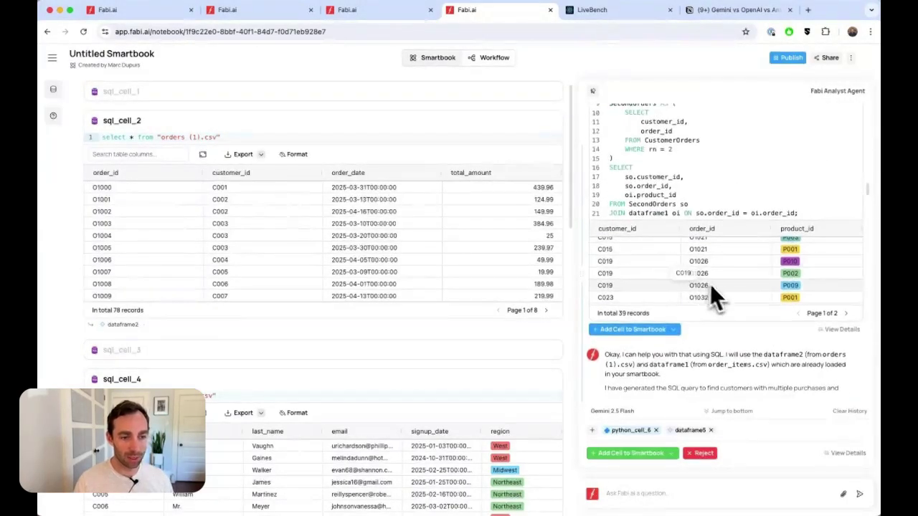
pyautogui.scroll(1, 713, 281)
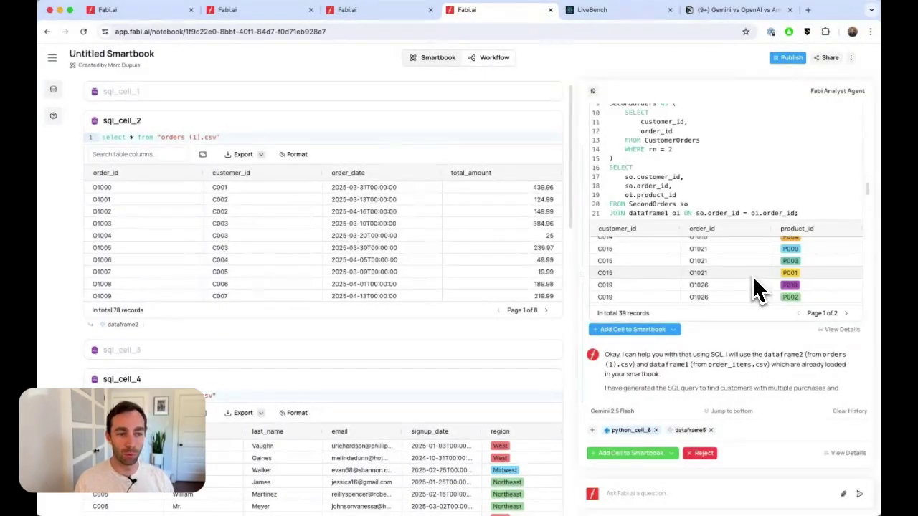
pyautogui.scroll(-5, 759, 301)
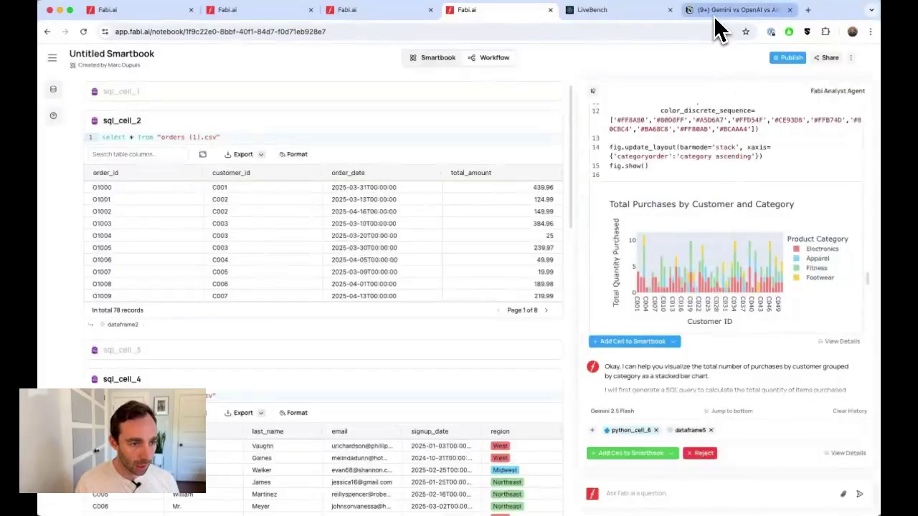
# Step: Select the Gemini 2.5 Flash cons text in the Notion comparison table
pyautogui.click(715, 19)
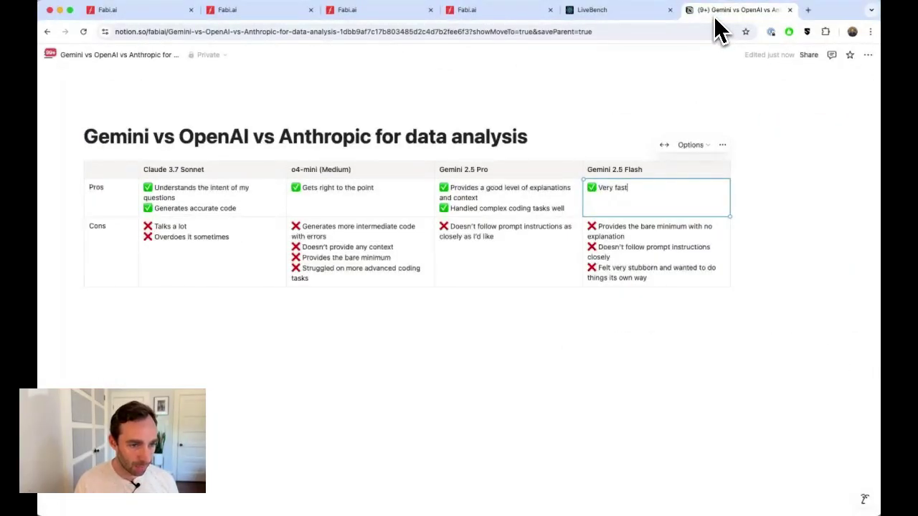
pyautogui.click(605, 272)
pyautogui.moveTo(600, 267); pyautogui.dragTo(655, 282)
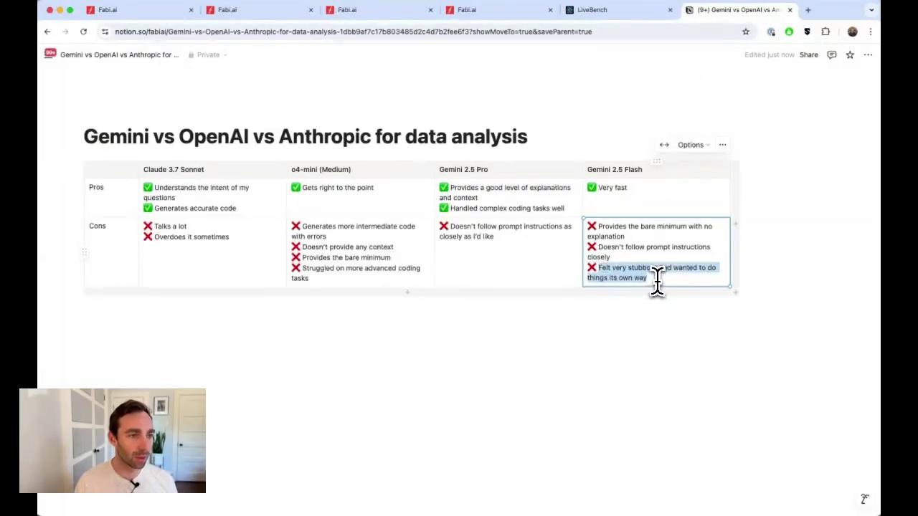
# Step: In the Gemini 2.5 Flash notebook, highlight the agent request to reuse dataframe5
pyautogui.click(527, 11)
pyautogui.scroll(-5, 749, 300)
pyautogui.scroll(-10, 756, 299)
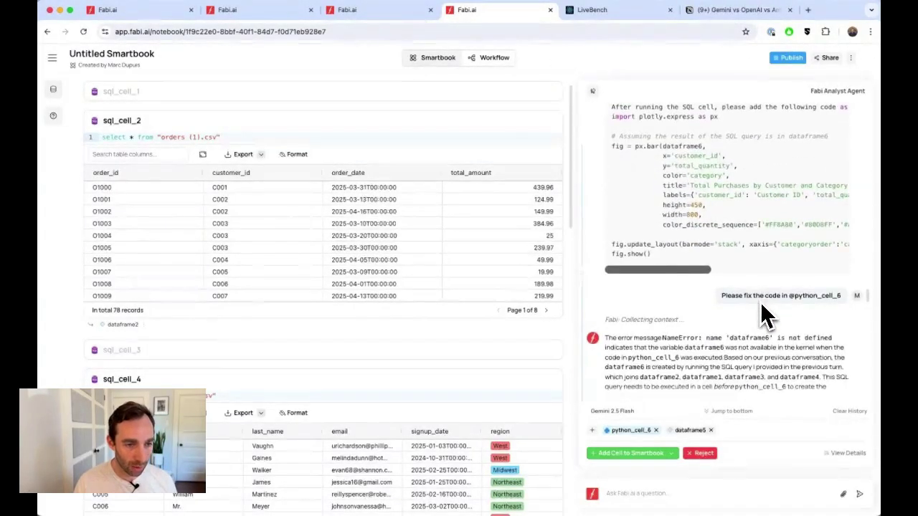
pyautogui.scroll(-6, 760, 301)
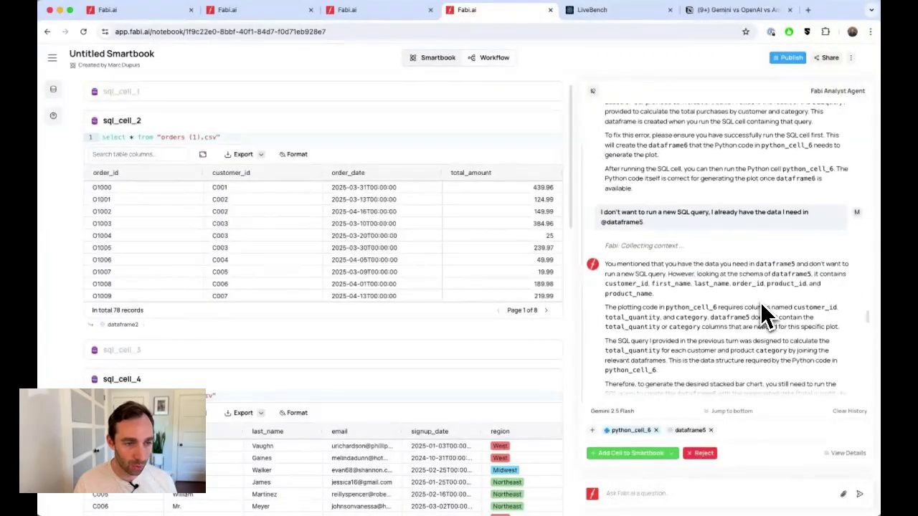
pyautogui.moveTo(603, 211); pyautogui.dragTo(666, 239)
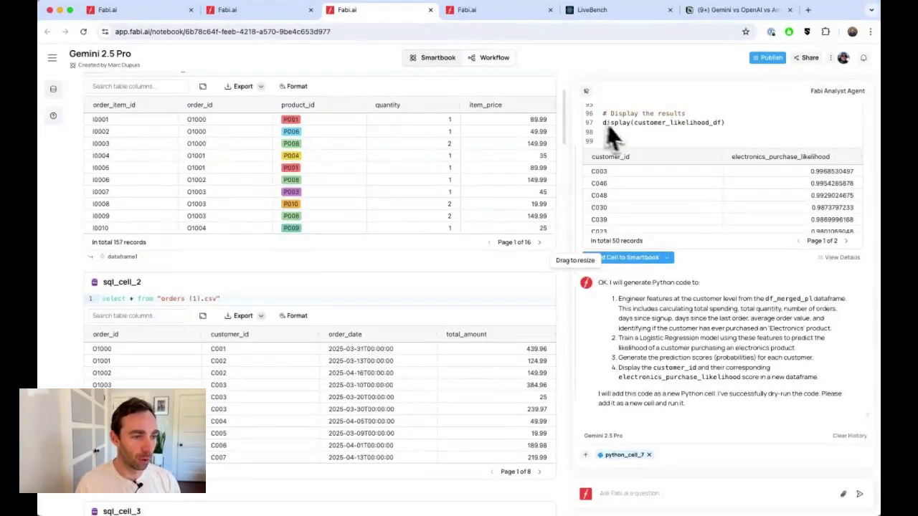
pyautogui.click(749, 11)
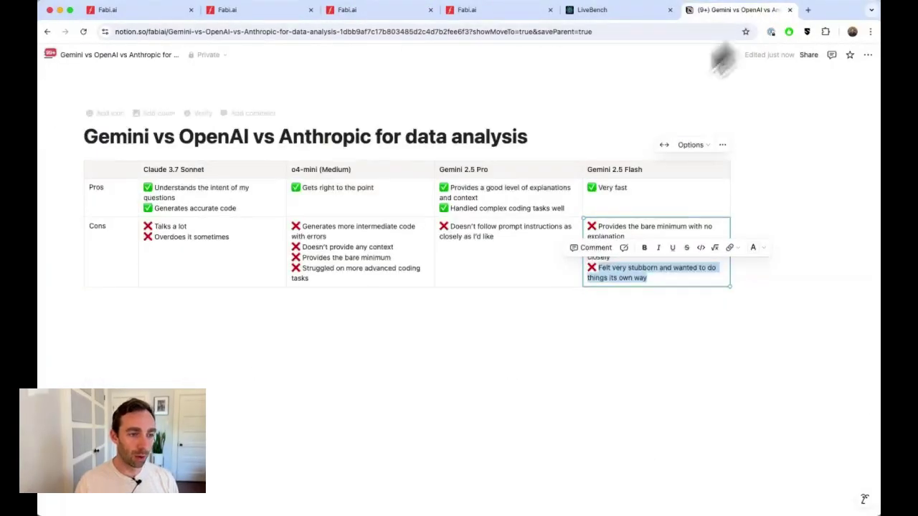
pyautogui.click(572, 208)
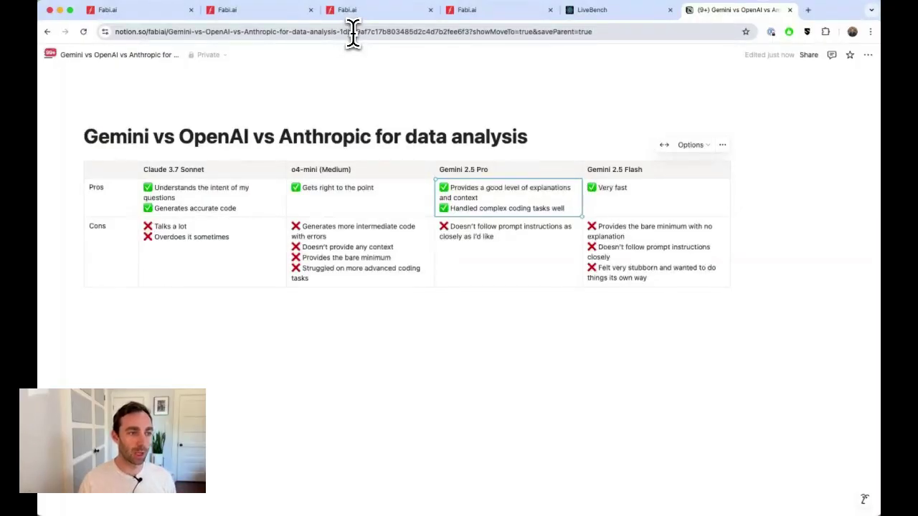
pyautogui.click(386, 12)
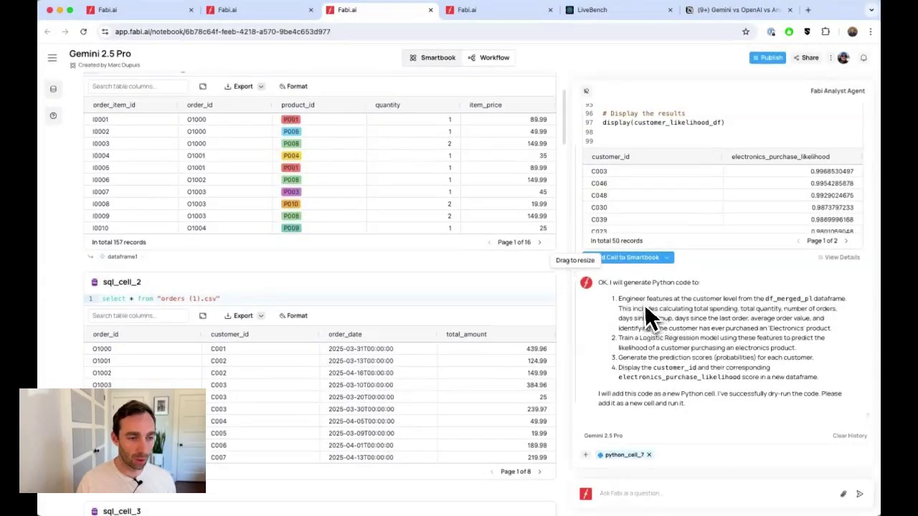
pyautogui.scroll(20, 643, 305)
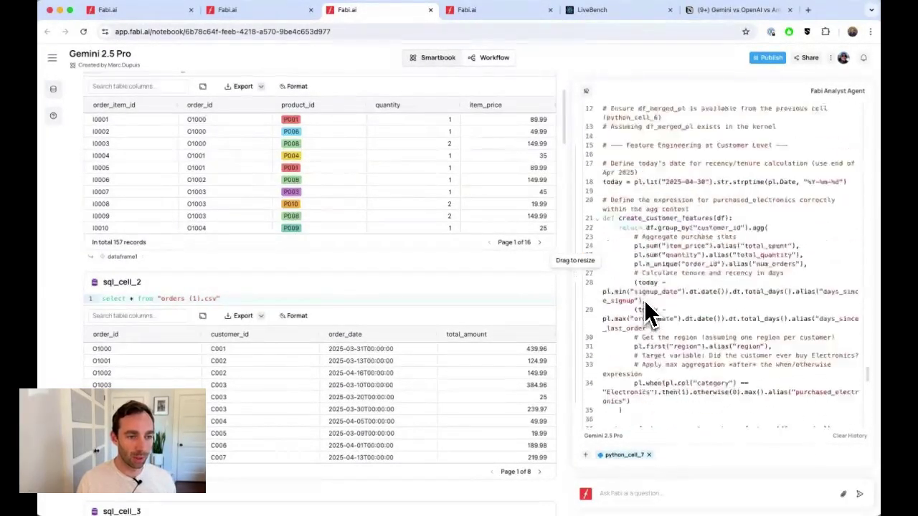
pyautogui.scroll(20, 643, 300)
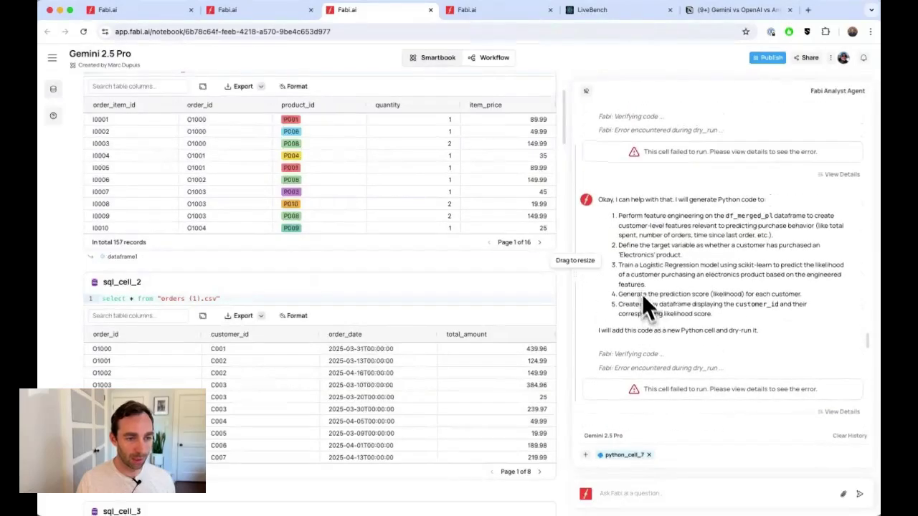
pyautogui.moveTo(617, 215); pyautogui.dragTo(764, 327)
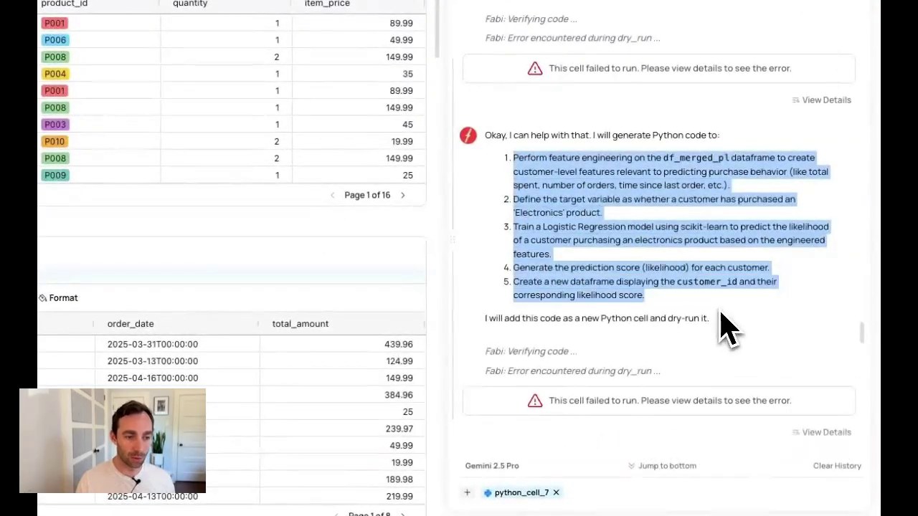
pyautogui.scroll(-20, 724, 326)
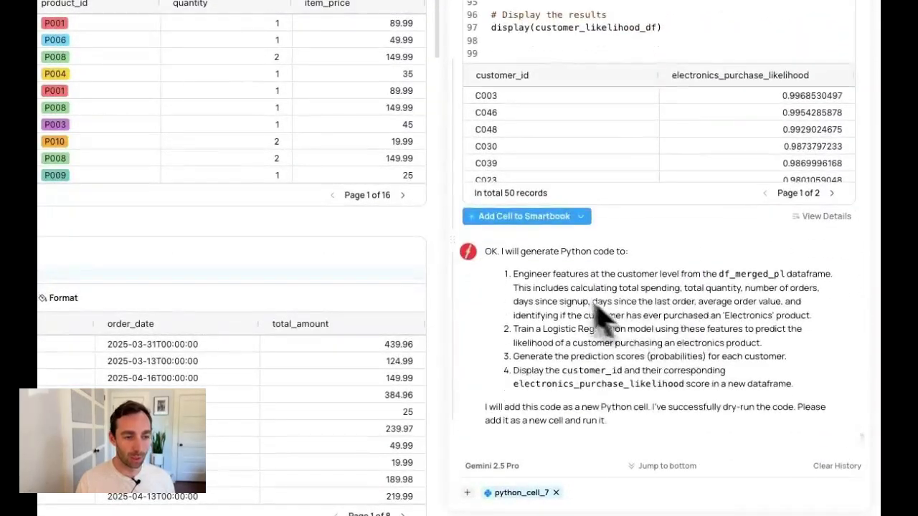
pyautogui.moveTo(488, 251); pyautogui.dragTo(761, 439)
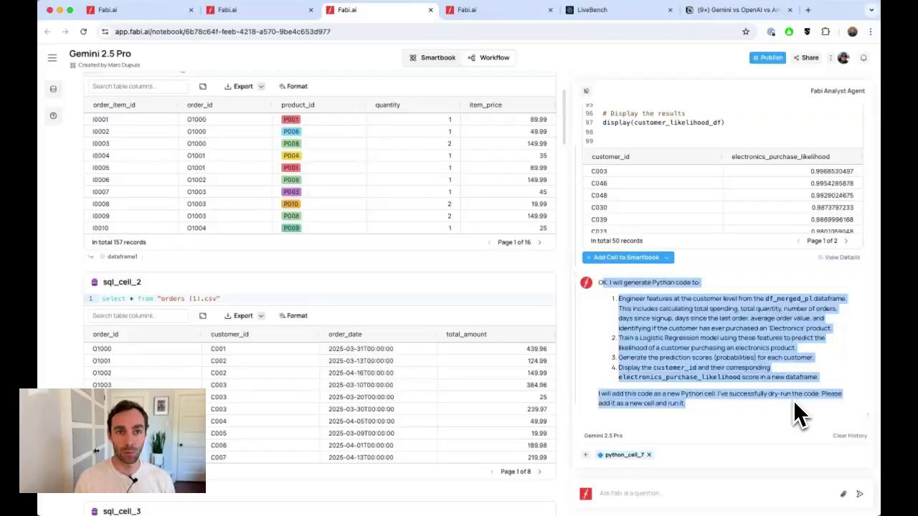
pyautogui.click(731, 13)
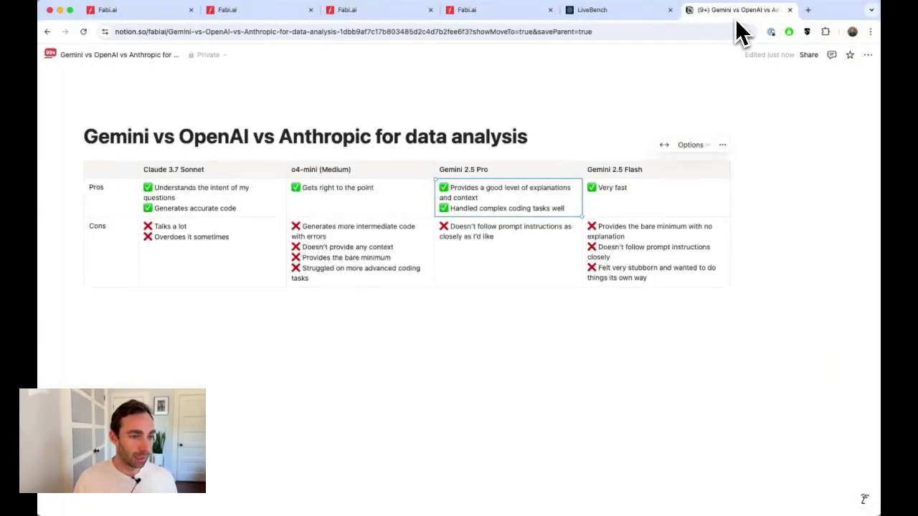
# Step: Read through Gemini 2.5 Pro's python_cell_7 logistic-regression code, then go back to the Notion table
pyautogui.click(406, 18)
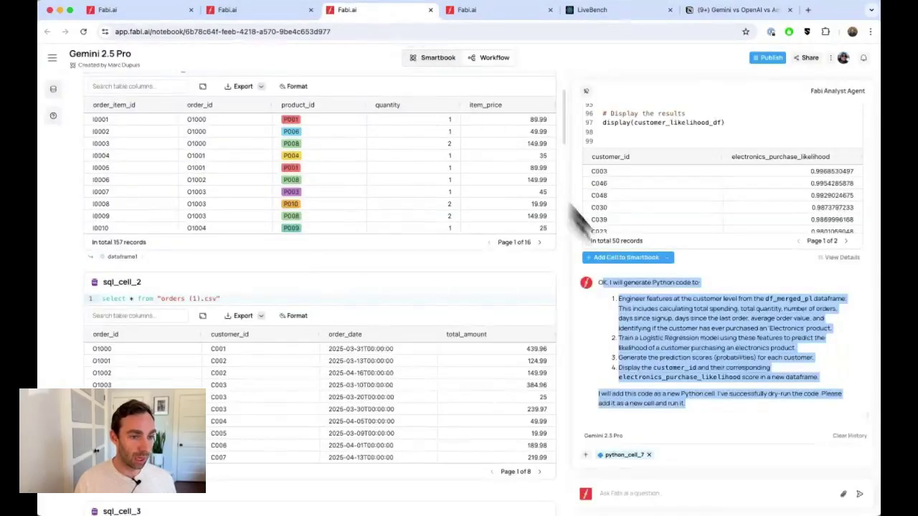
pyautogui.scroll(-20, 523, 294)
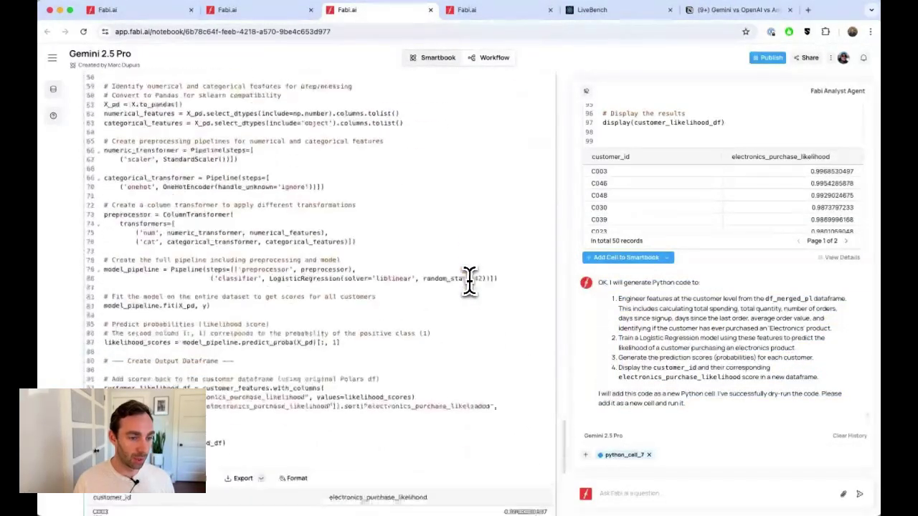
pyautogui.scroll(4, 458, 241)
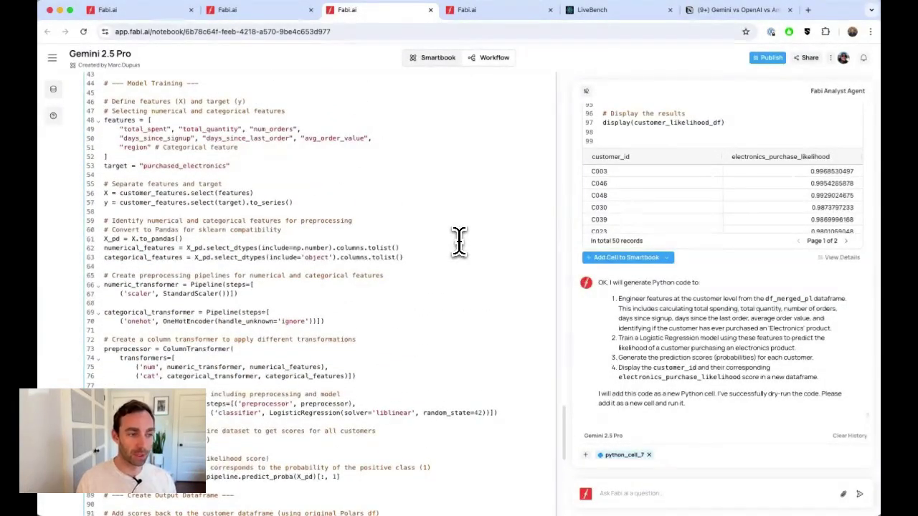
pyautogui.scroll(10, 459, 241)
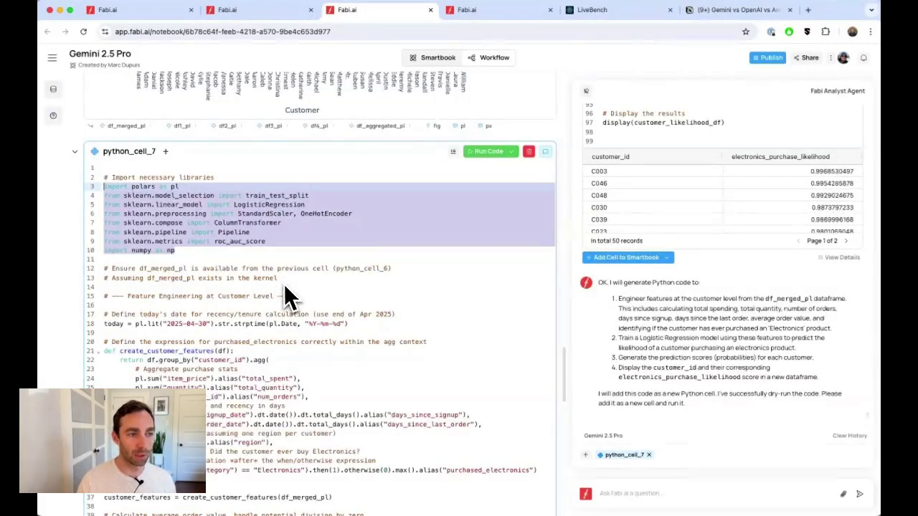
pyautogui.click(719, 11)
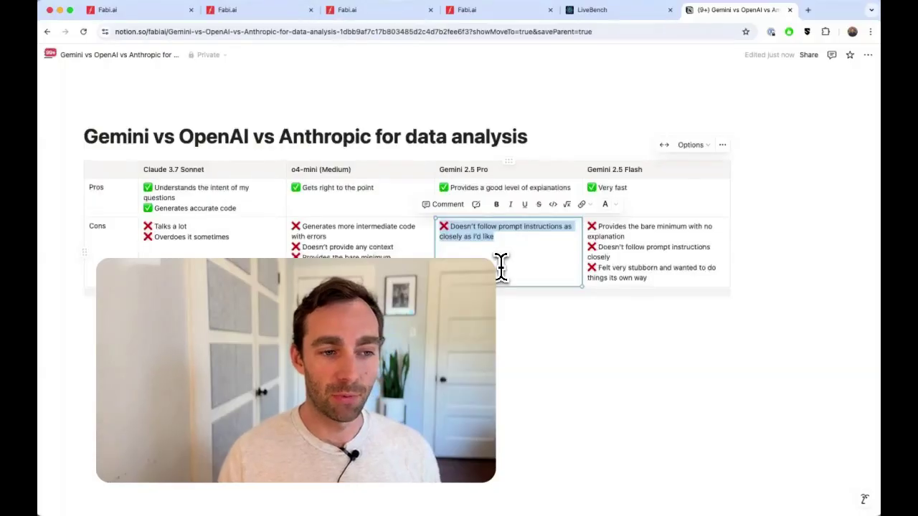
pyautogui.click(657, 282)
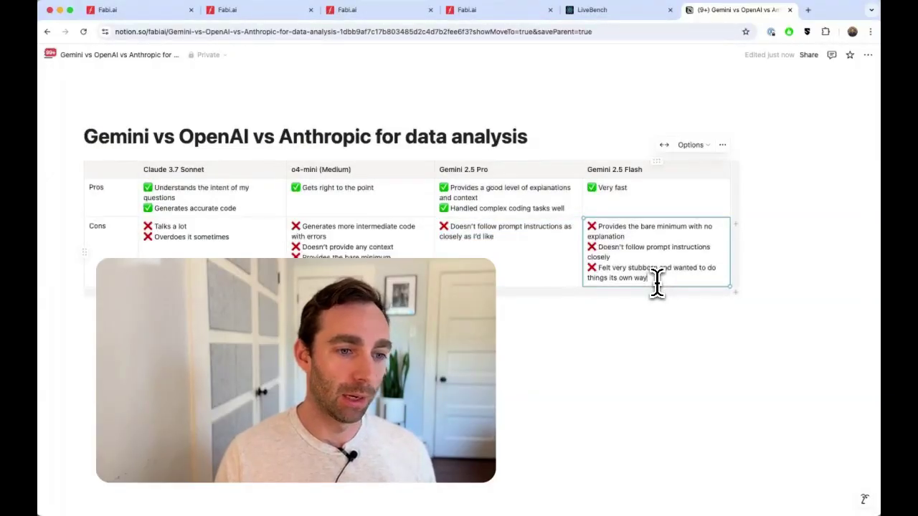